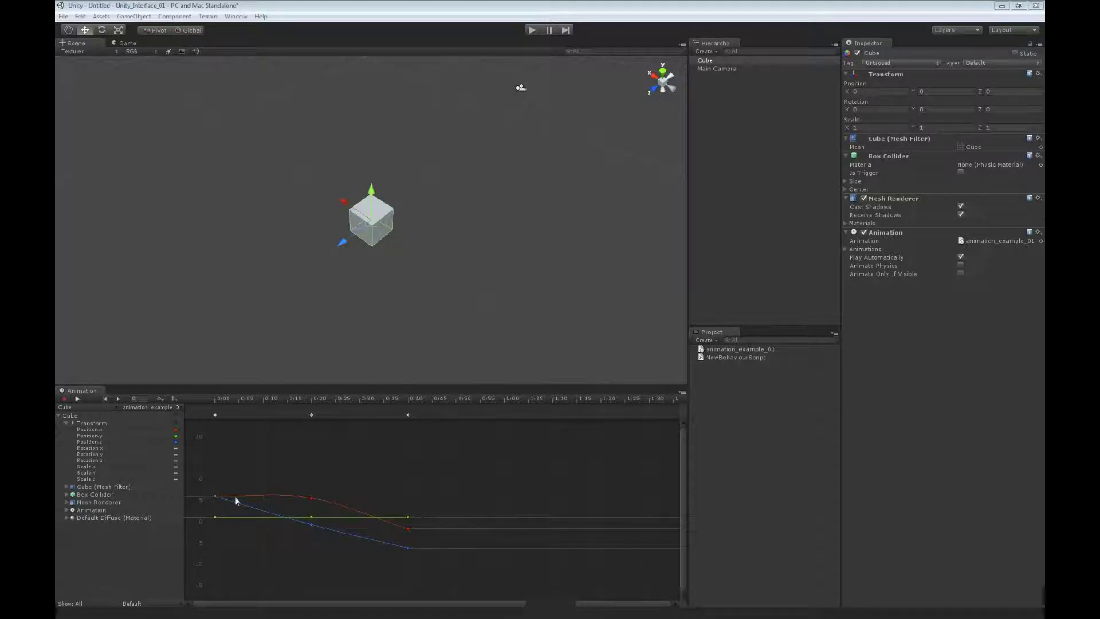
Toggle animation recording on and off, leaving the playhead at the start
click(310, 523)
click(288, 481)
click(64, 400)
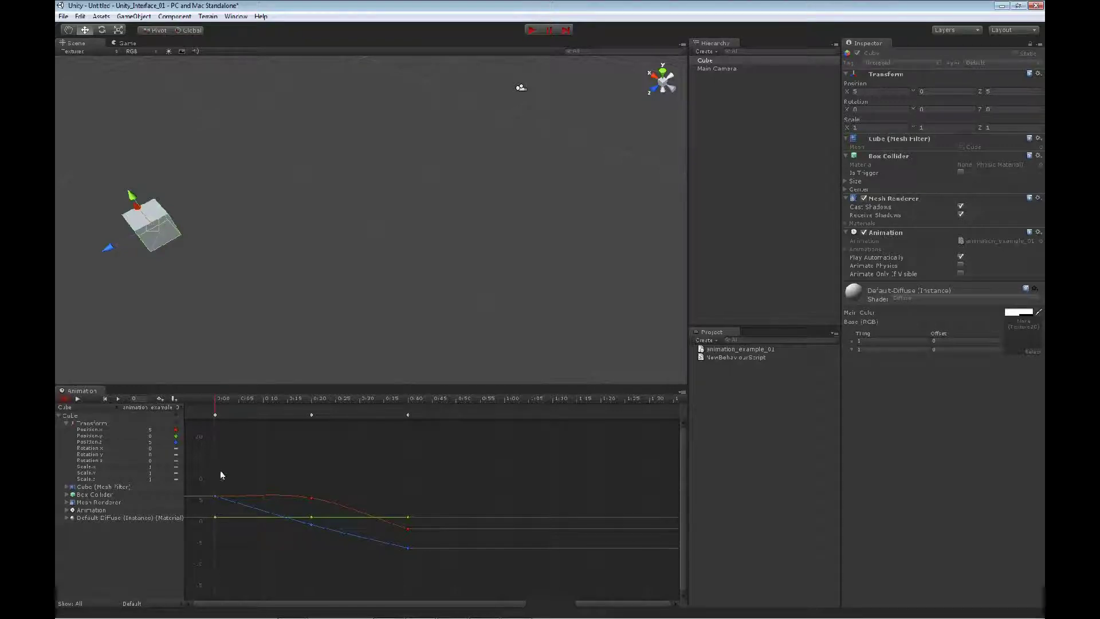
click(214, 399)
click(63, 399)
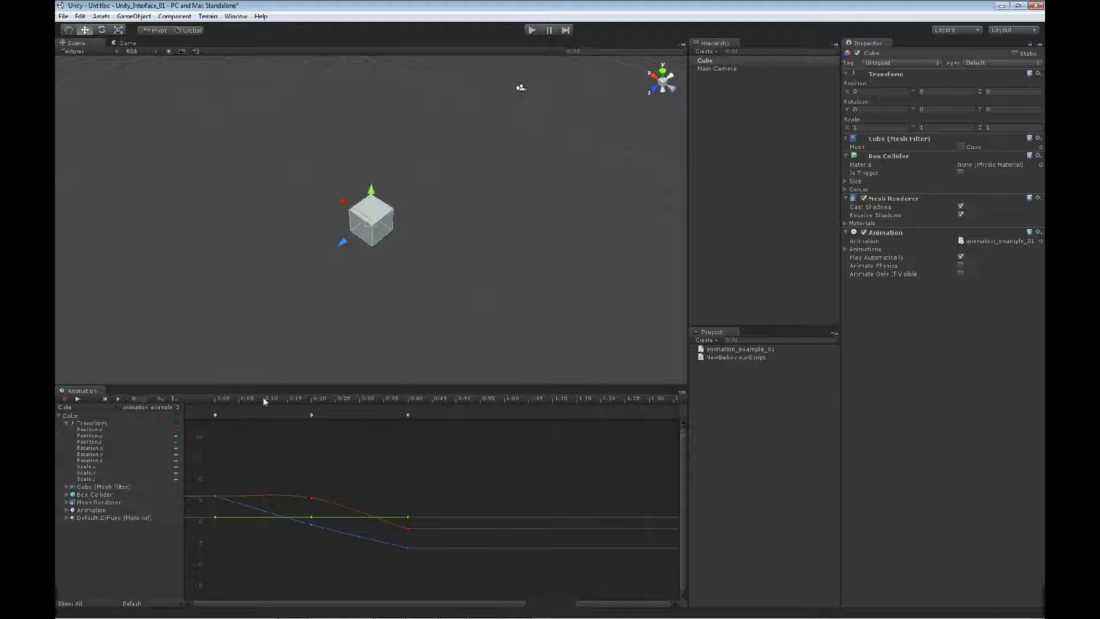
Scrub from 0:25 back to the start to preview the cube, then zoom curves to 0:10–0:45
click(341, 399)
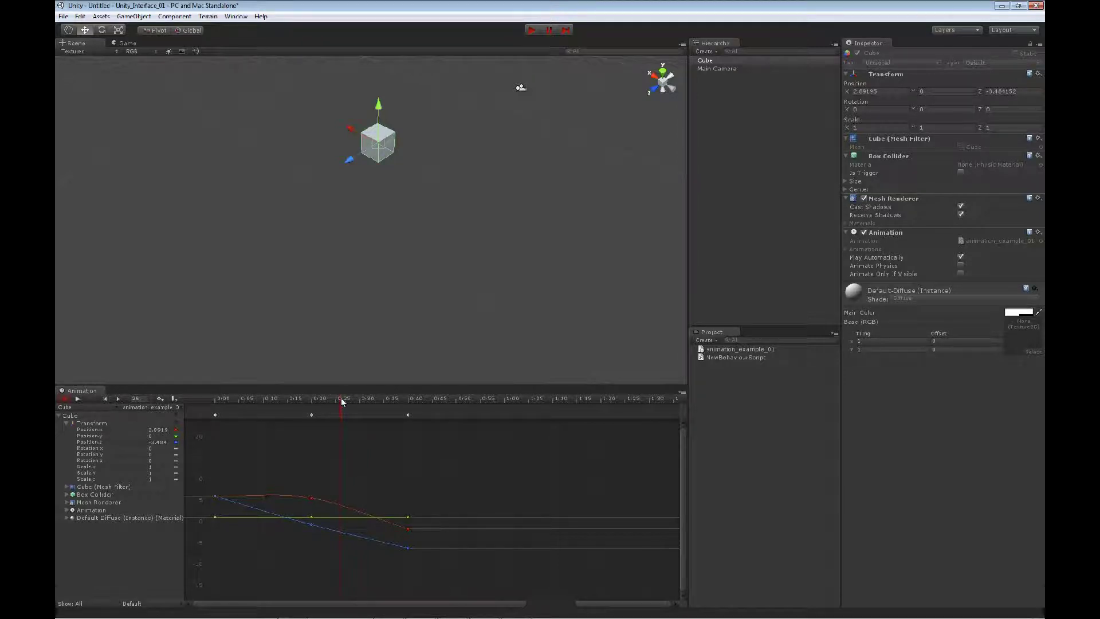
drag(344, 398, 283, 400)
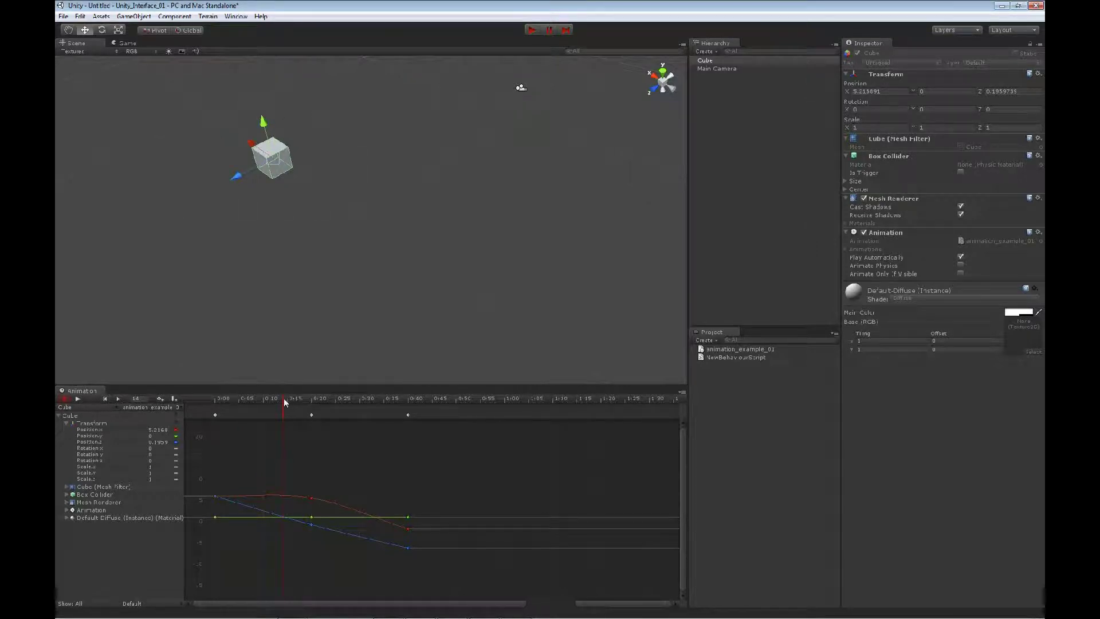
drag(283, 398, 217, 412)
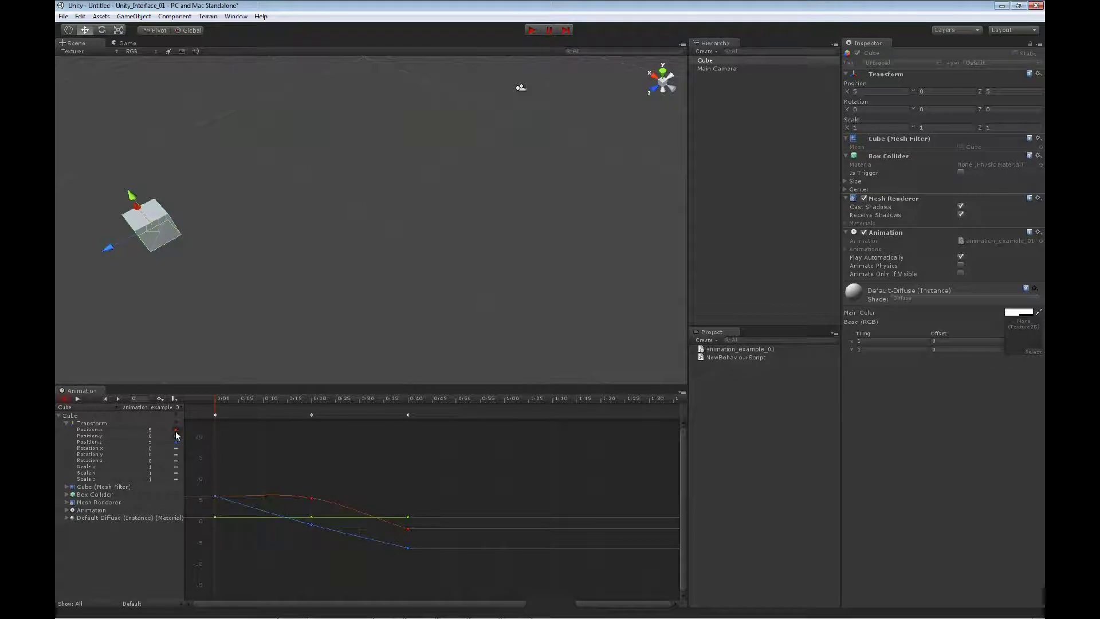
click(225, 402)
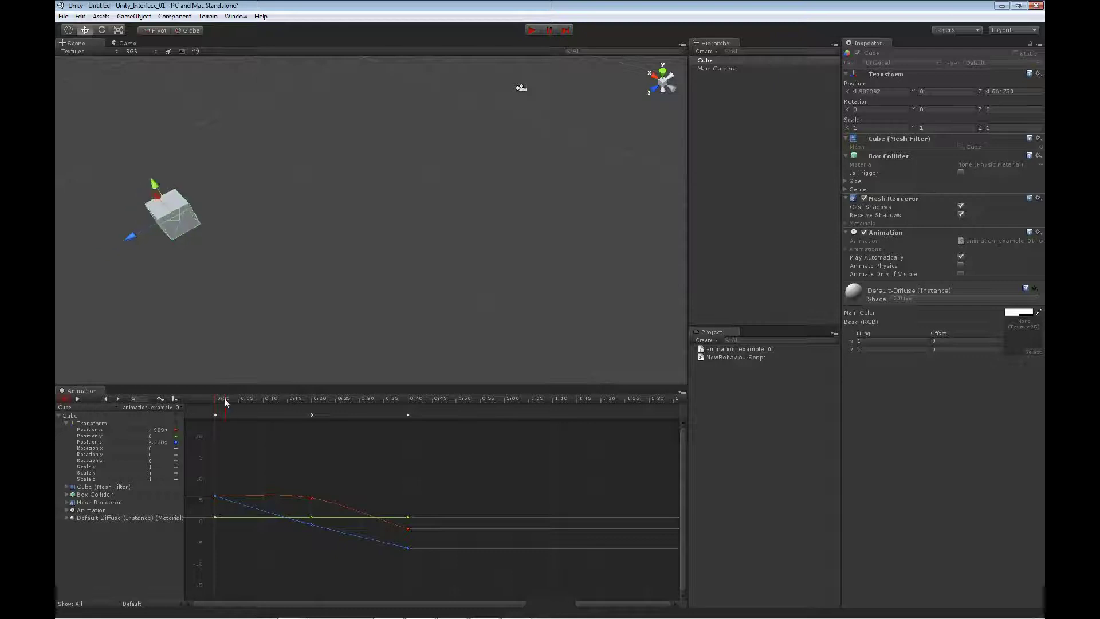
drag(225, 402, 256, 400)
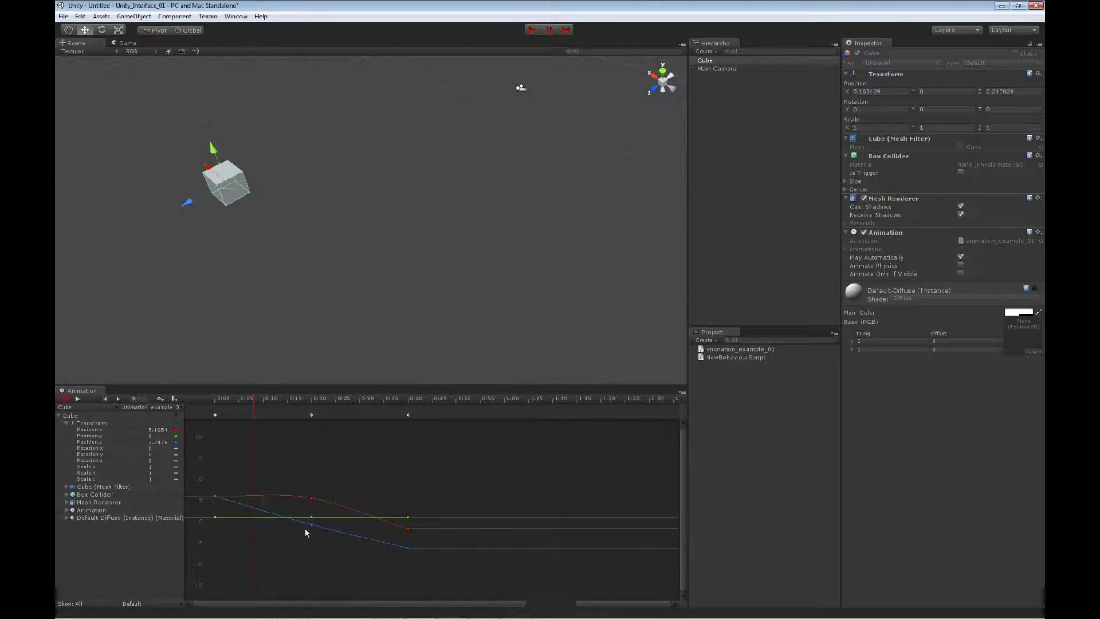
alt+right_drag(310, 522, 307, 546)
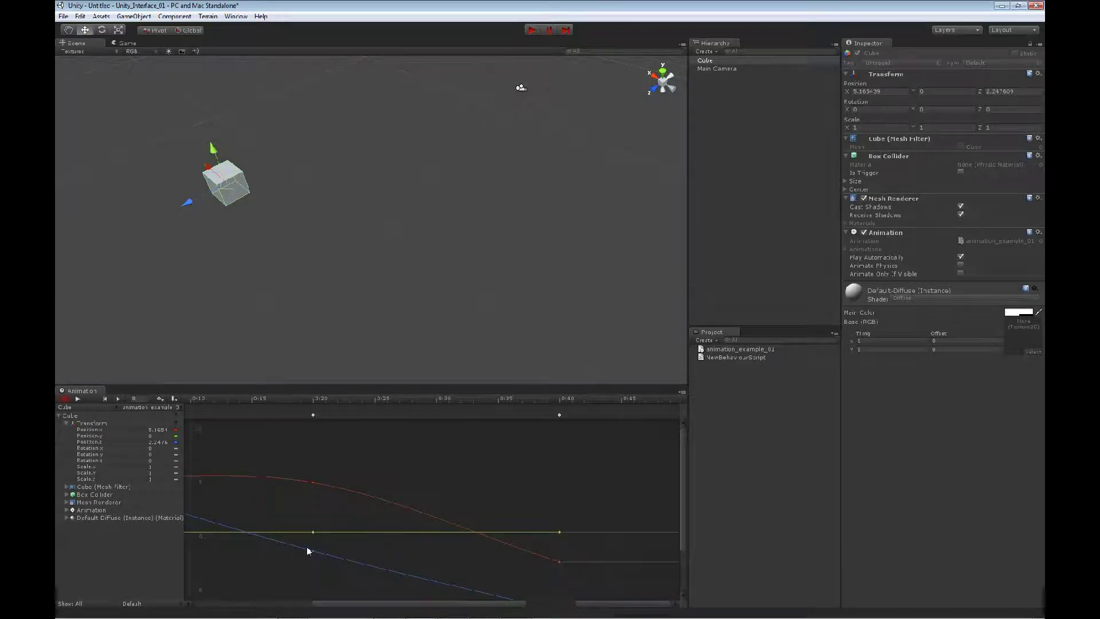
Box-select the keys at 0:20 and drag them up, fine-tuning the red Position.x key
click(313, 482)
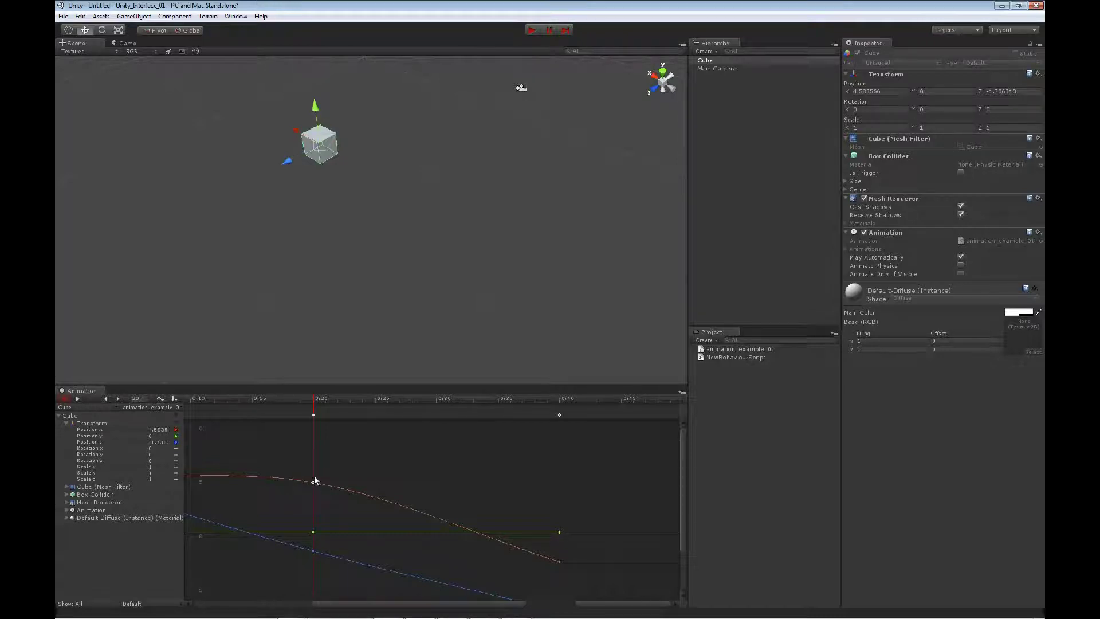
drag(283, 461, 363, 575)
mouse_move(314, 486)
mouse_down()
mouse_move(313, 462)
mouse_move(312, 490)
mouse_move(313, 476)
mouse_up()
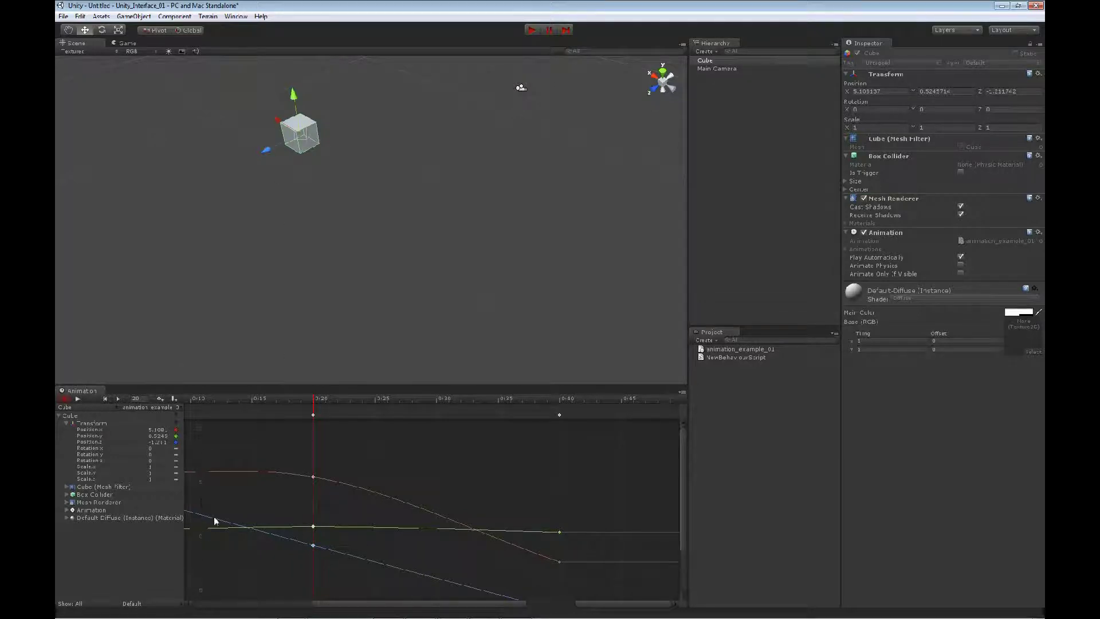
mouse_move(320, 480)
mouse_down()
mouse_move(310, 452)
mouse_move(304, 504)
mouse_move(315, 456)
mouse_move(315, 473)
mouse_move(356, 471)
mouse_move(267, 471)
mouse_move(368, 472)
mouse_move(275, 468)
mouse_move(365, 472)
mouse_move(312, 472)
mouse_up()
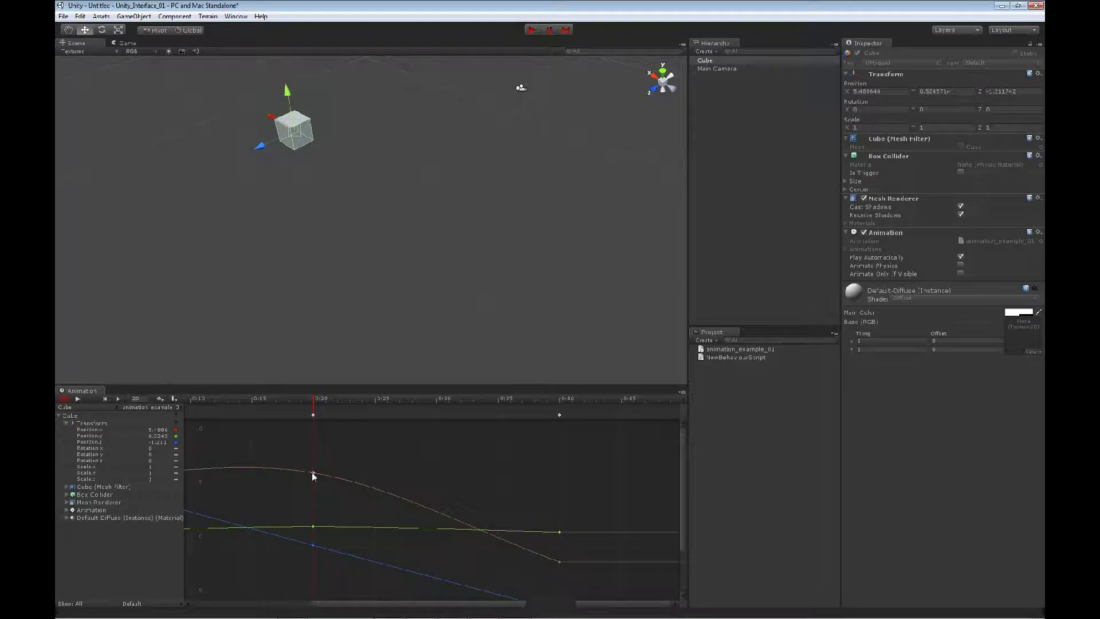
right_click(313, 474)
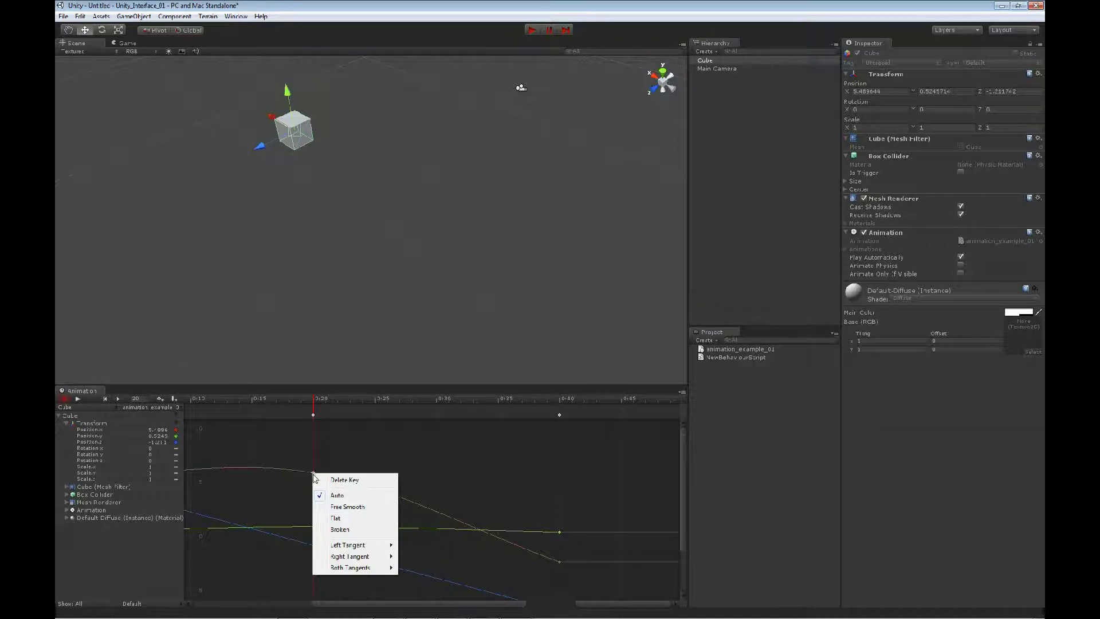
mouse_move(349, 547)
click(325, 467)
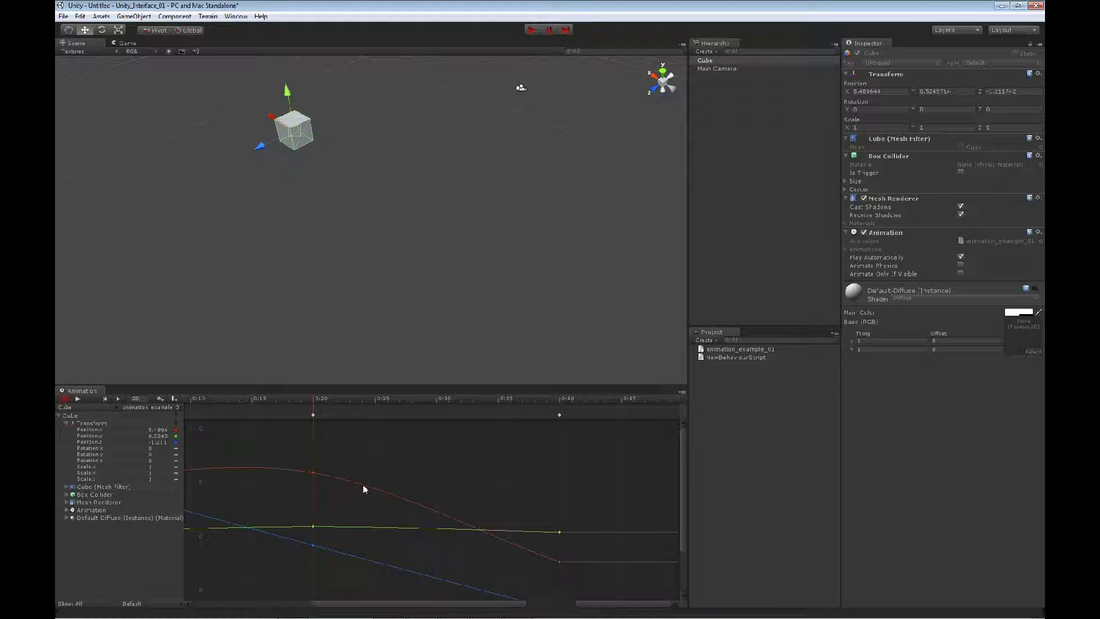
Add a key on the red Position.x curve, move it to 0:25, and lower it to about 0
right_click(364, 488)
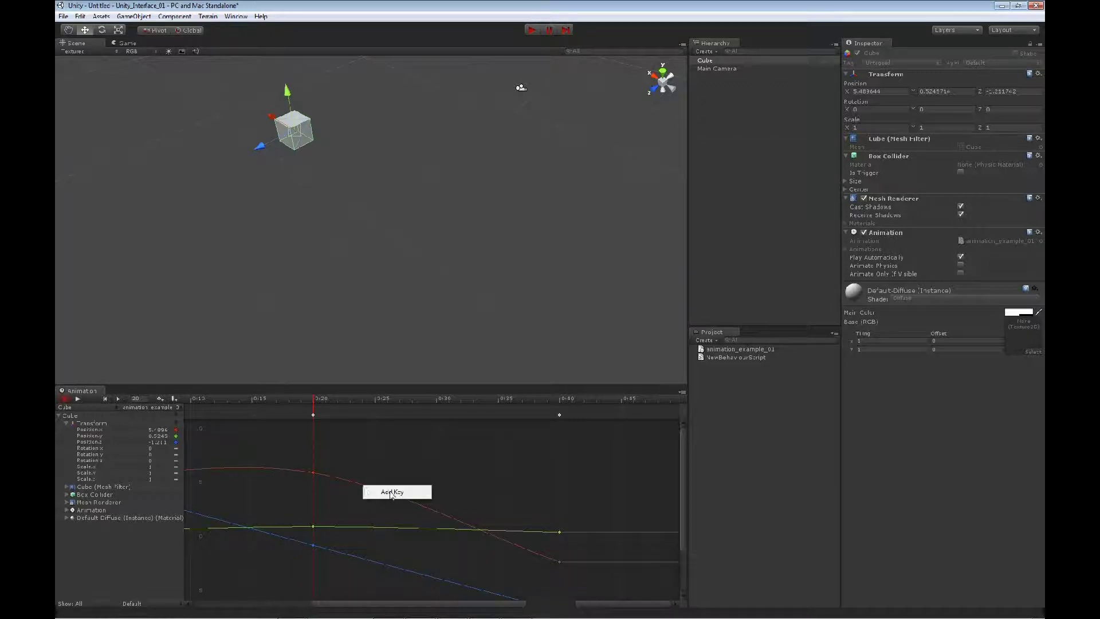
click(391, 493)
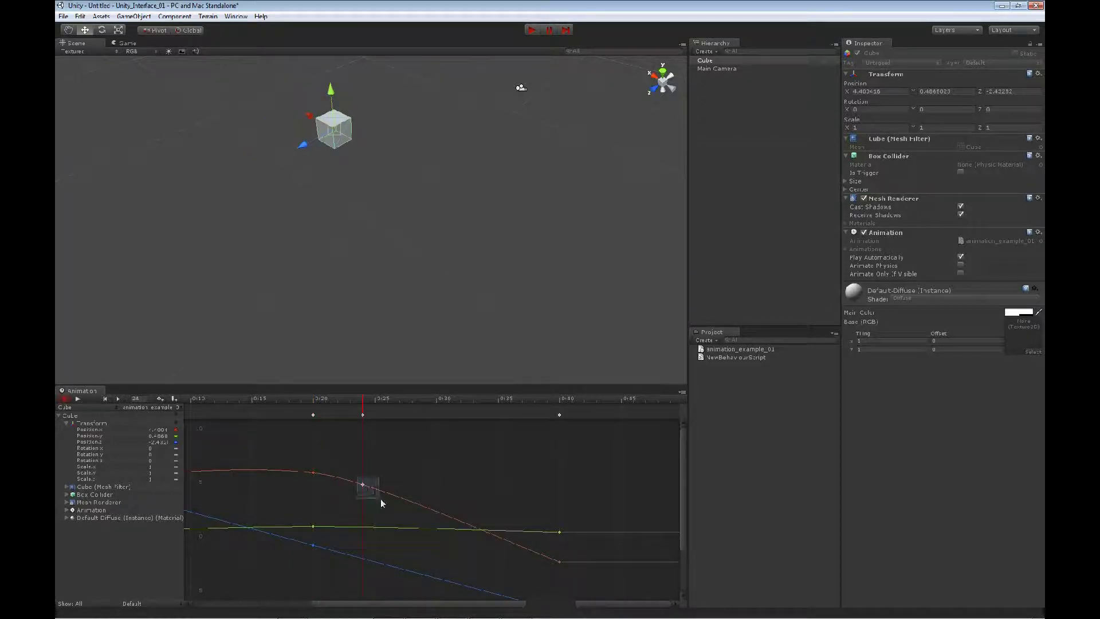
drag(363, 487, 389, 473)
drag(395, 493, 388, 533)
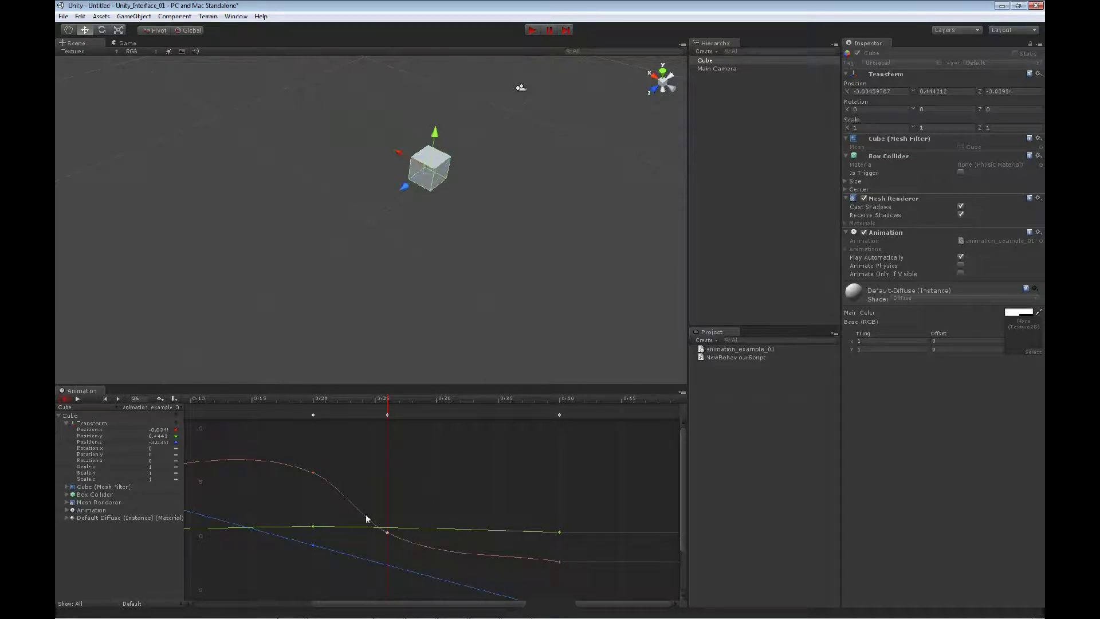
Set the 0:25 key's tangents to Broken and drag both handles to smooth the curve around it
right_click(388, 533)
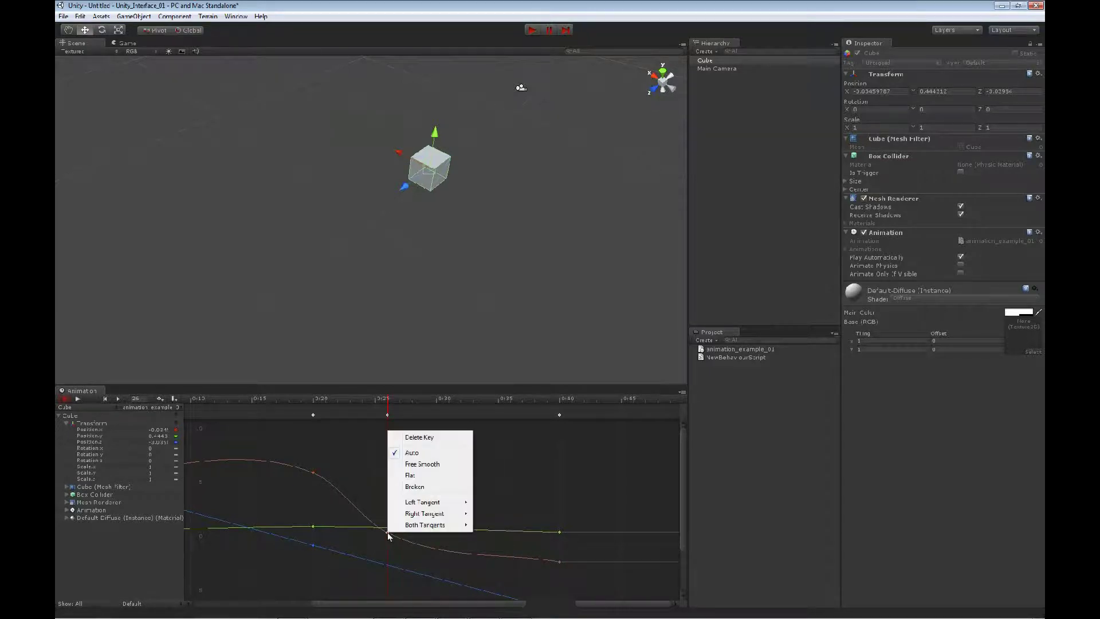
mouse_move(423, 504)
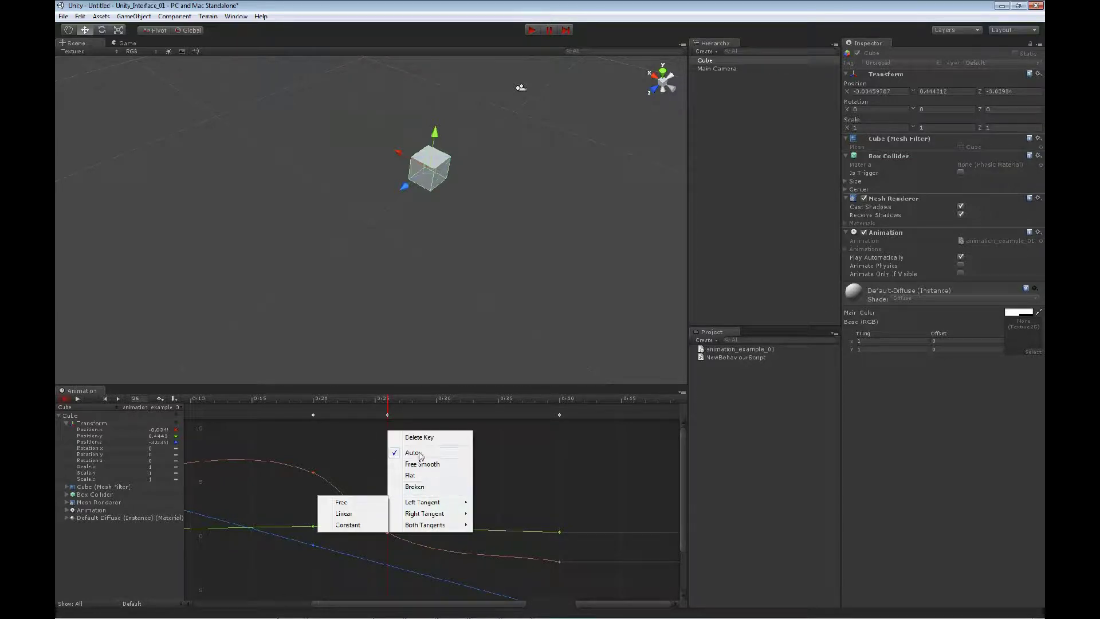
click(416, 487)
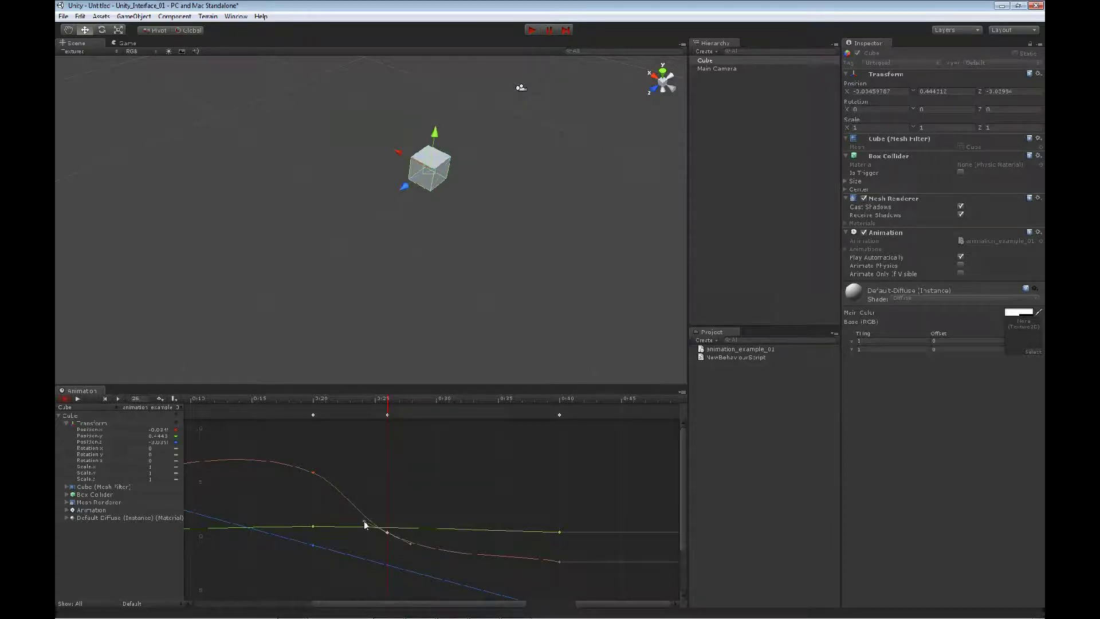
drag(363, 524, 365, 474)
drag(413, 545, 399, 516)
drag(401, 512, 374, 515)
Set the 0:25 key to Free Smooth, then Flat, so the red curve levels off there
right_click(388, 534)
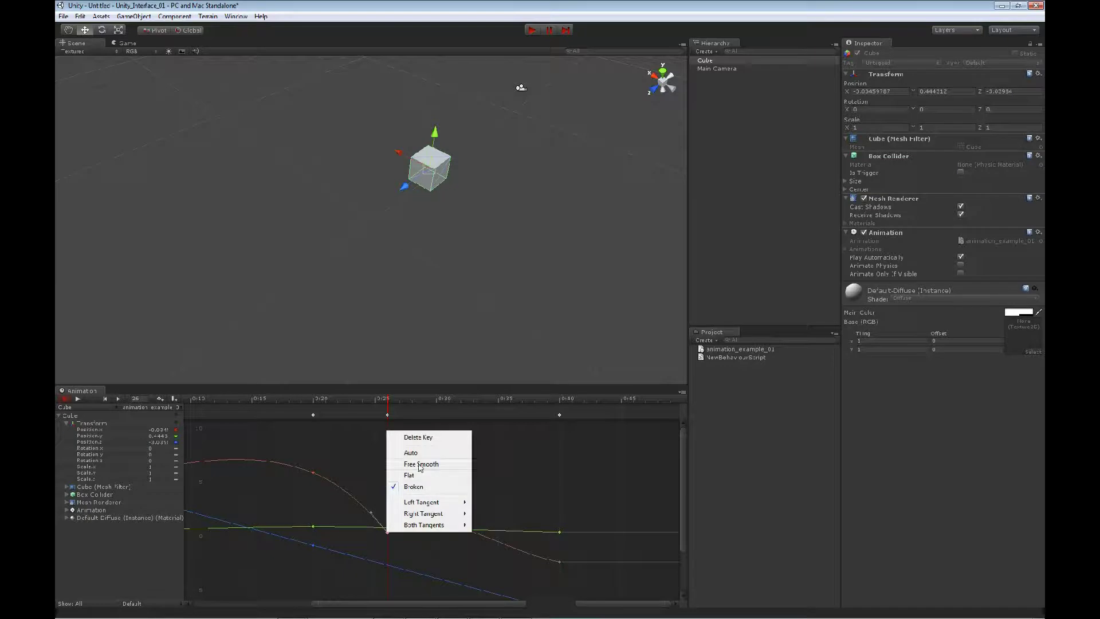
click(418, 463)
mouse_move(412, 538)
mouse_down()
mouse_move(421, 521)
mouse_move(404, 553)
mouse_move(428, 542)
mouse_up()
right_click(390, 533)
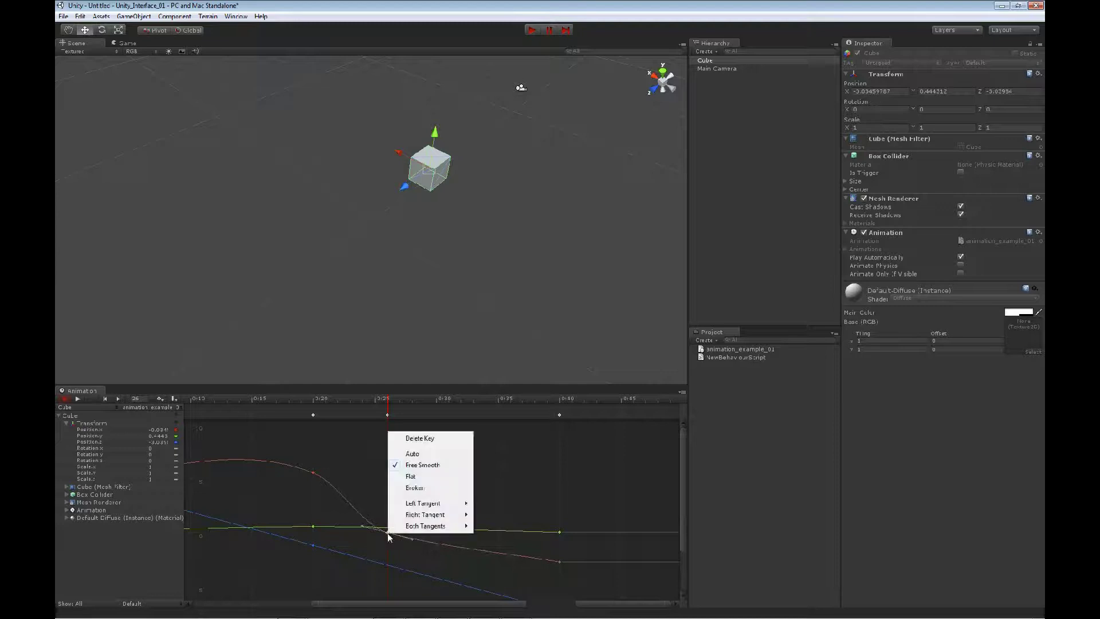
click(413, 480)
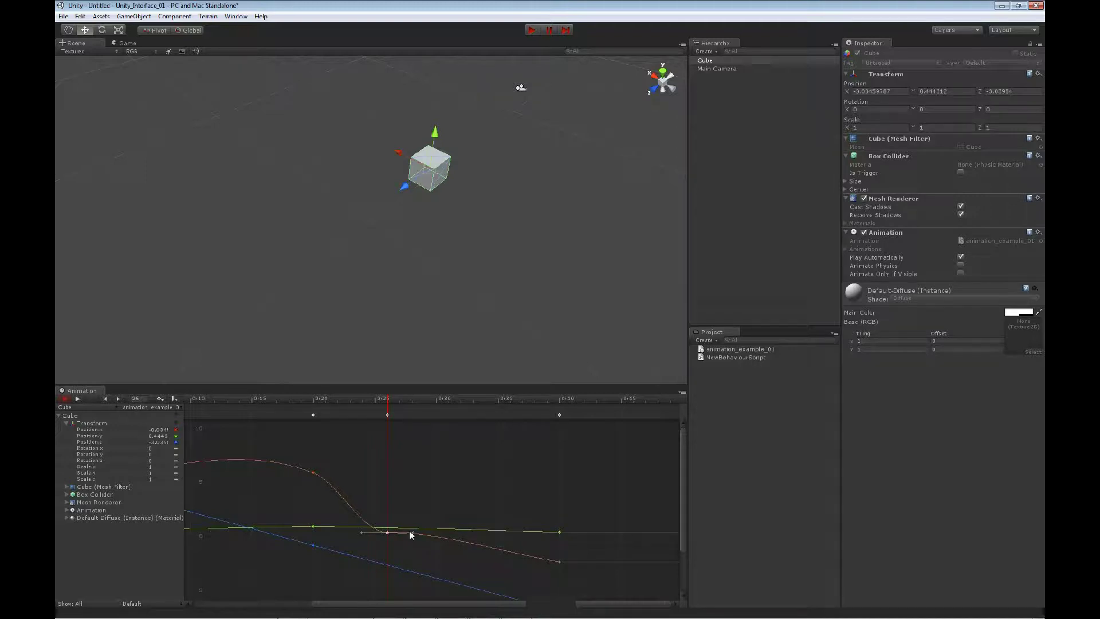
click(300, 462)
drag(332, 503, 368, 519)
Flatten the selected keys' tangents and set the 0:25 key's left tangent to Linear
right_click(387, 535)
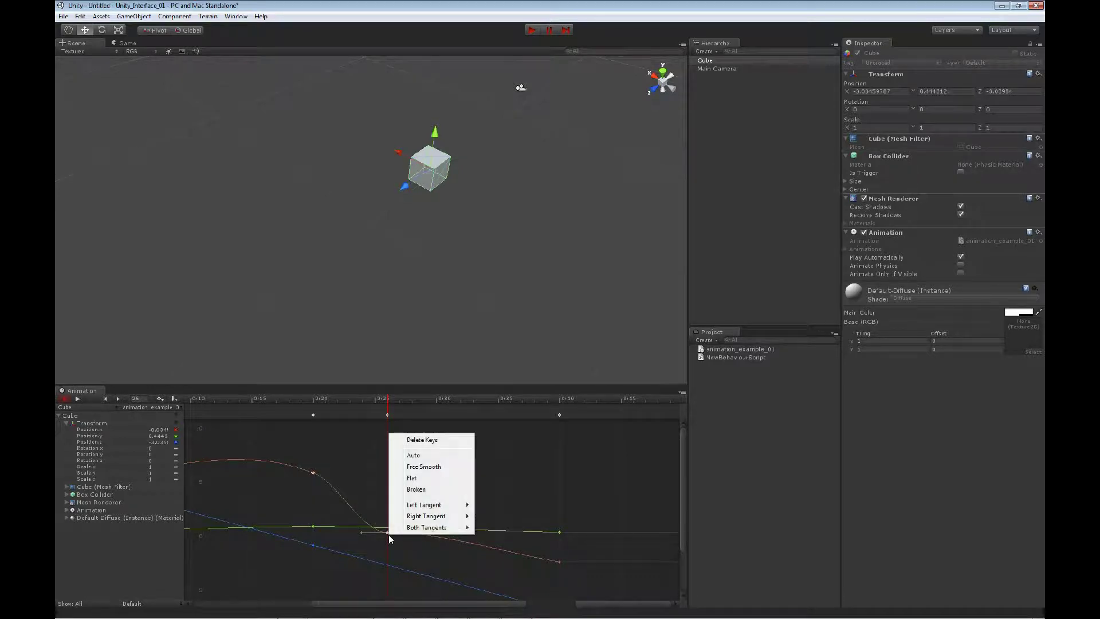
click(421, 477)
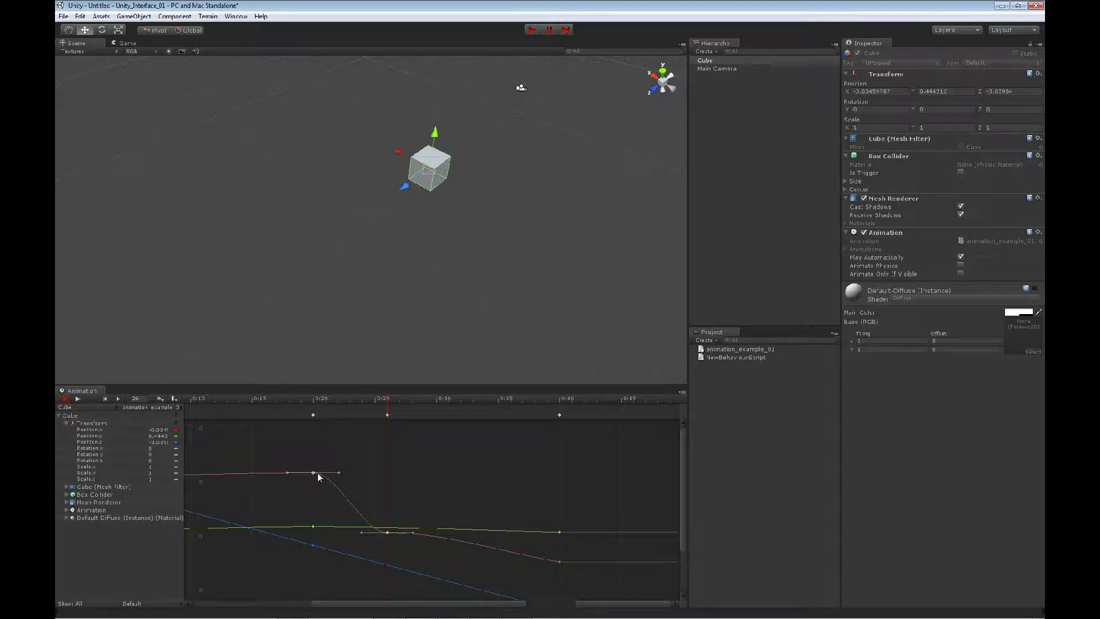
drag(360, 532, 361, 528)
right_click(386, 531)
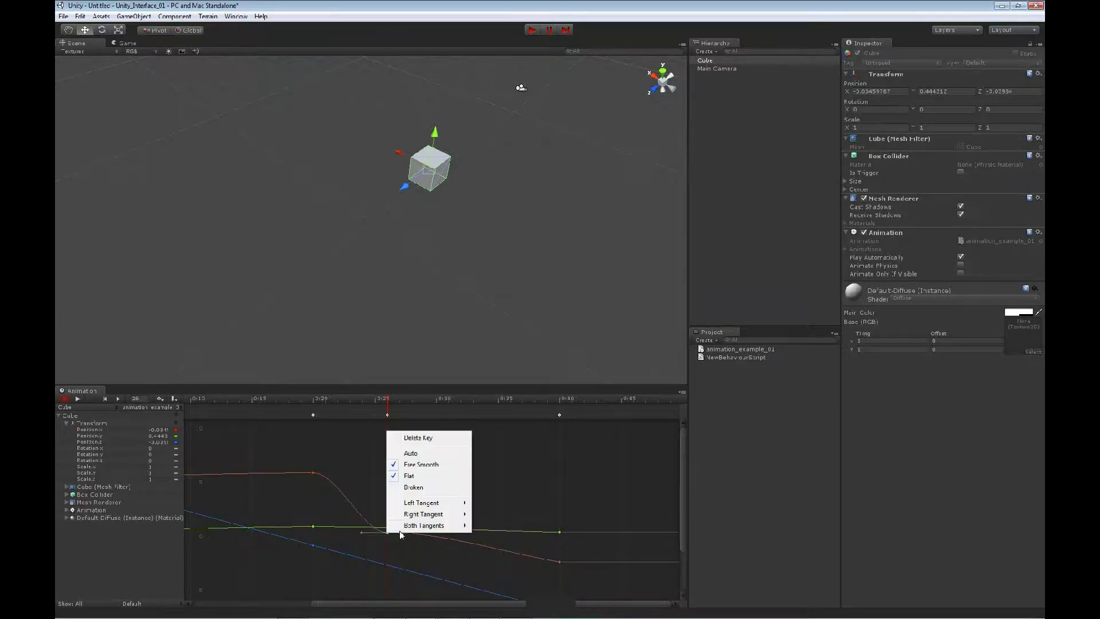
mouse_move(423, 505)
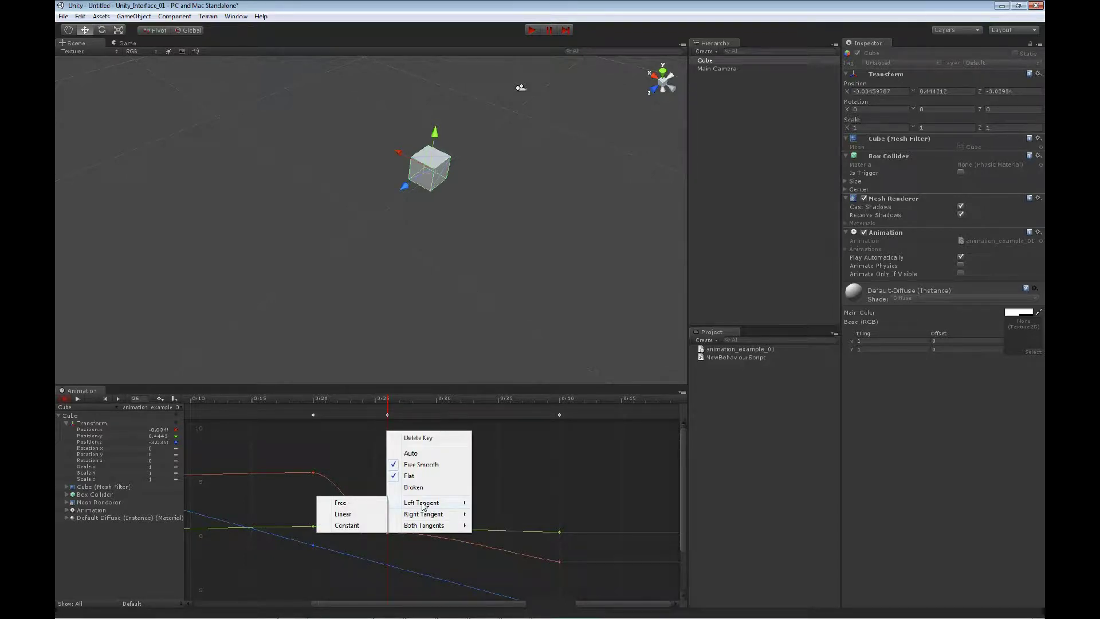
click(344, 514)
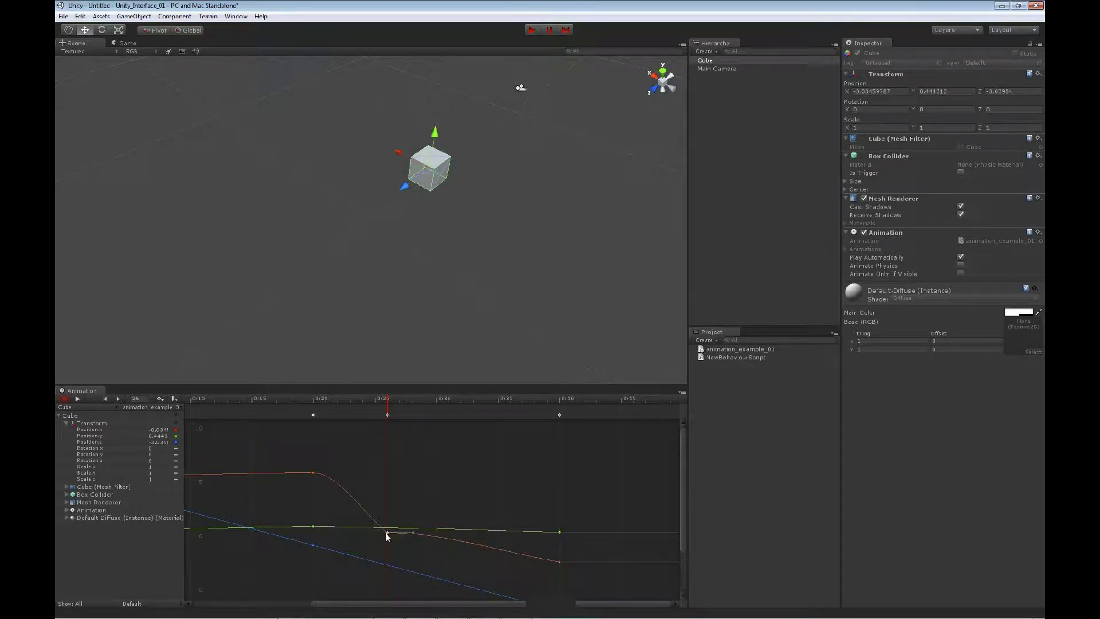
Set the 0:20 key's right tangent to Linear, then select the 0:20 and 0:25 keys
click(313, 472)
right_click(313, 473)
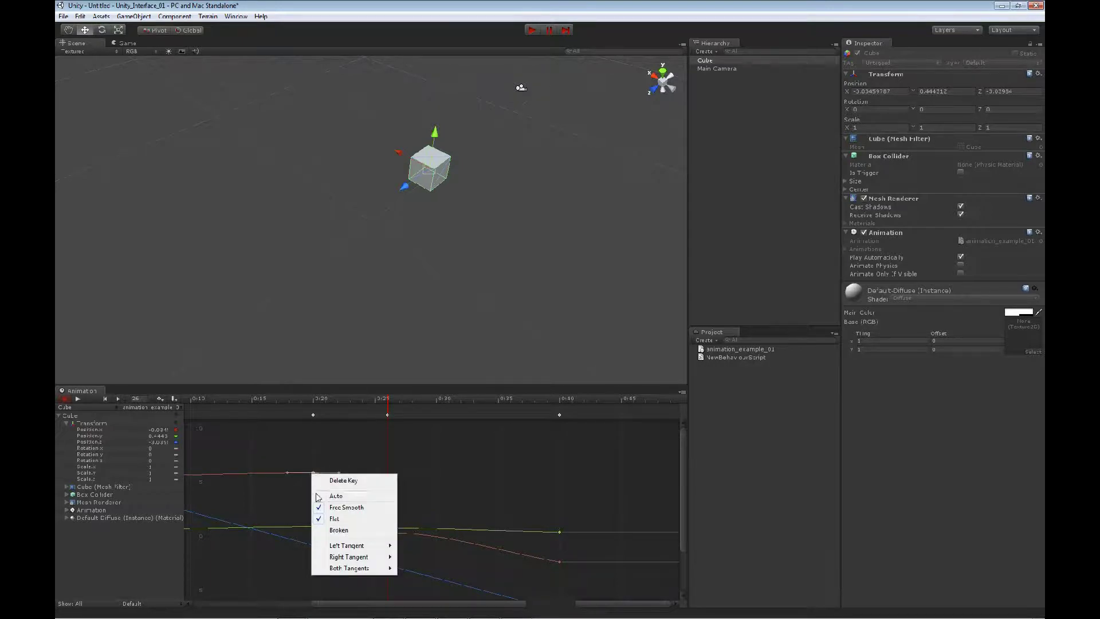
mouse_move(351, 558)
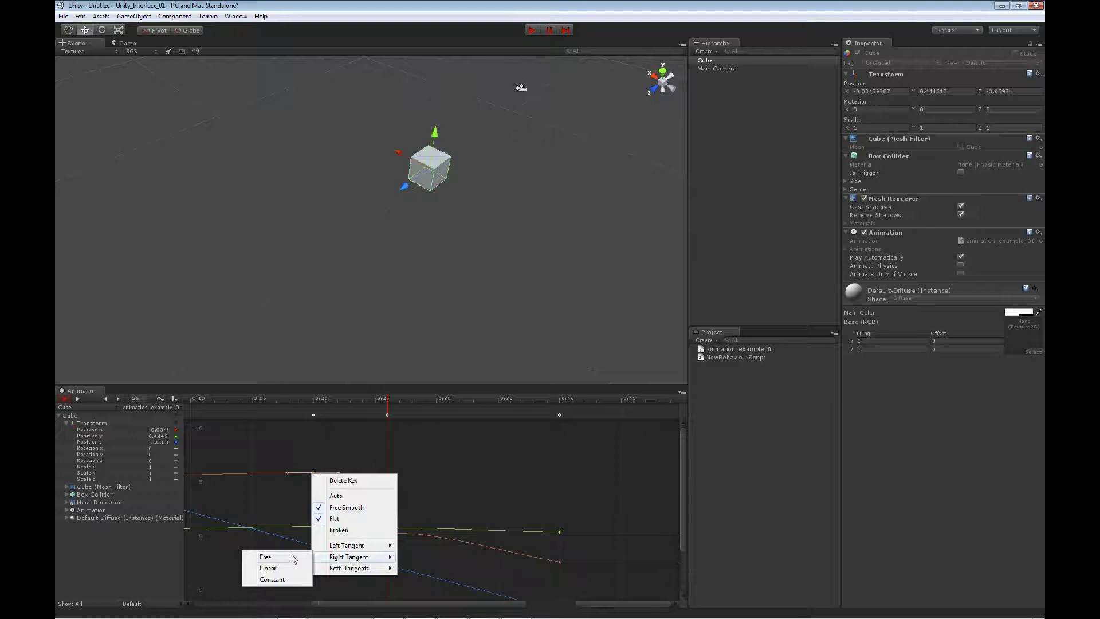
click(278, 569)
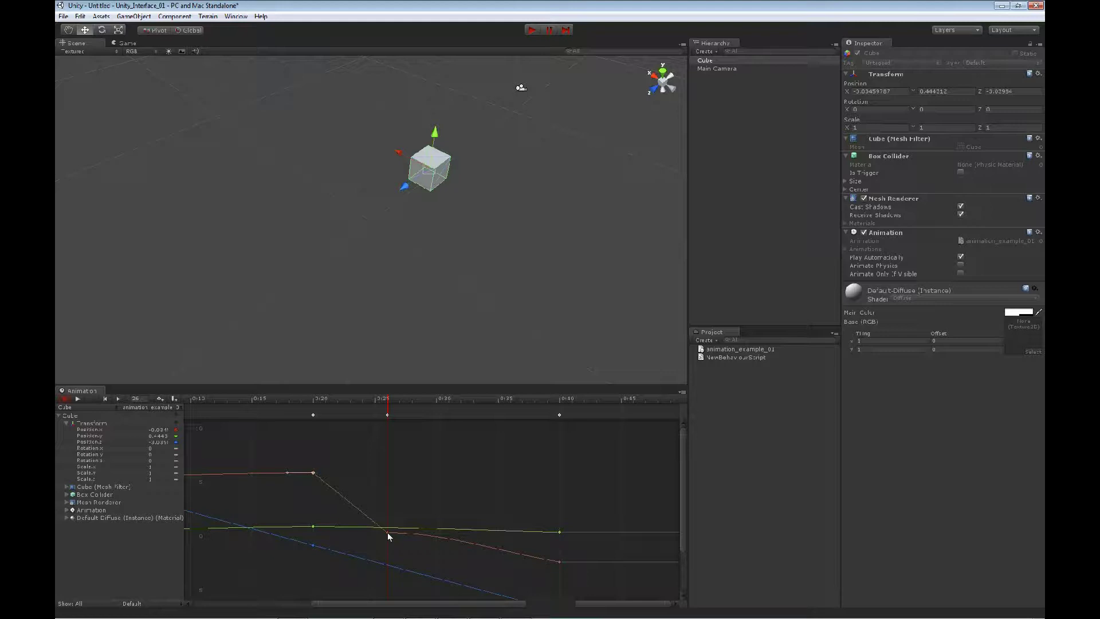
click(313, 472)
drag(370, 514, 399, 549)
right_click(387, 534)
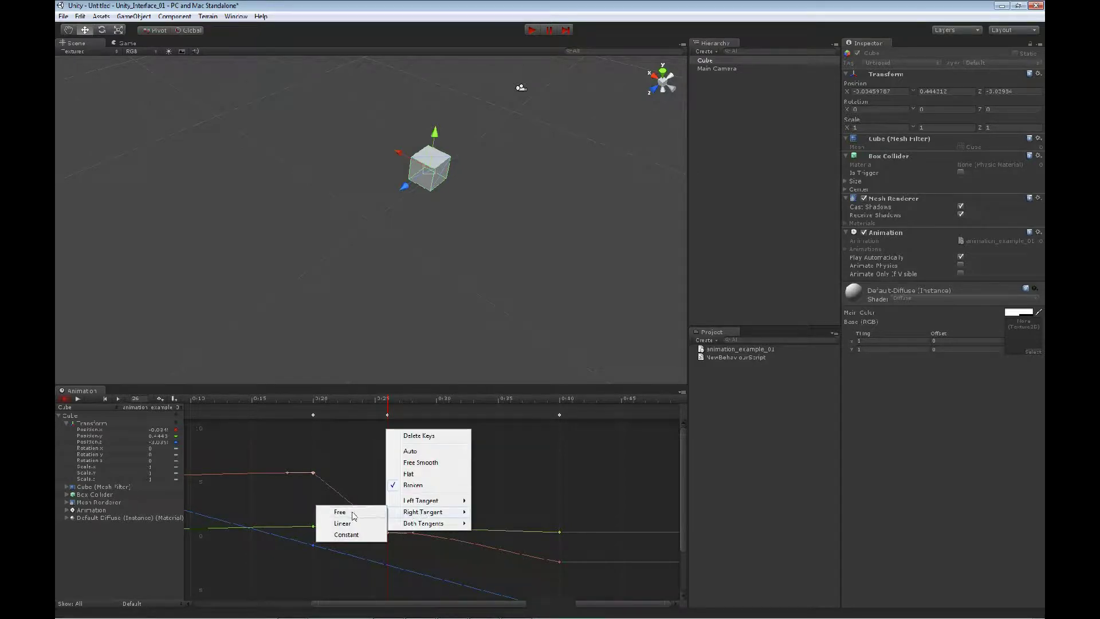
click(314, 475)
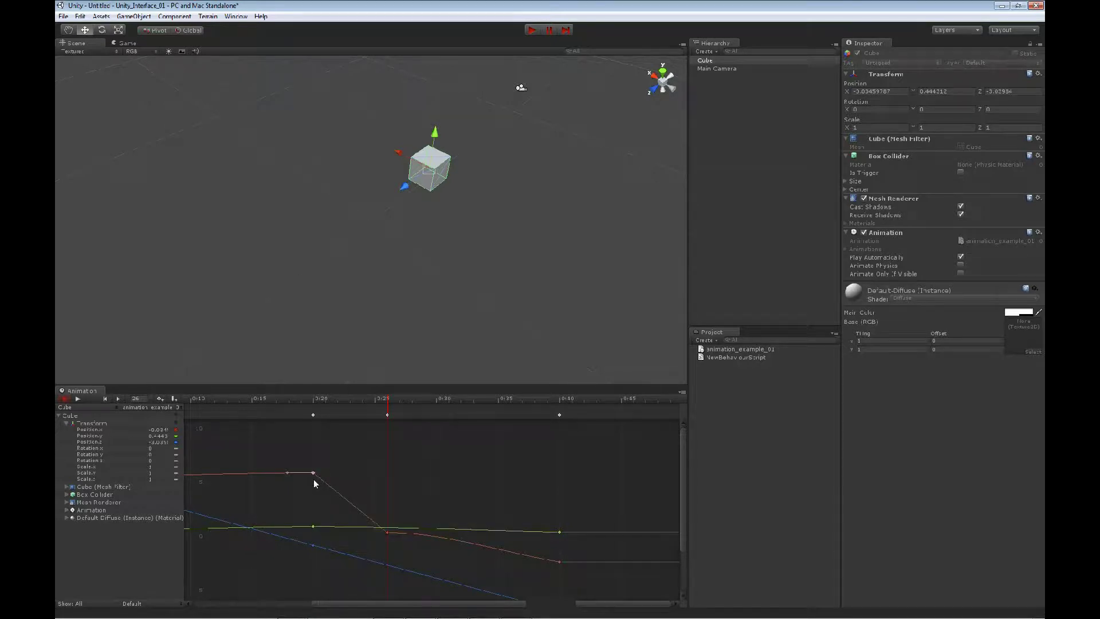
Make the 0:20 key's right tangent and the 0:25 key's left tangent Constant, creating a step
right_click(314, 476)
mouse_move(354, 558)
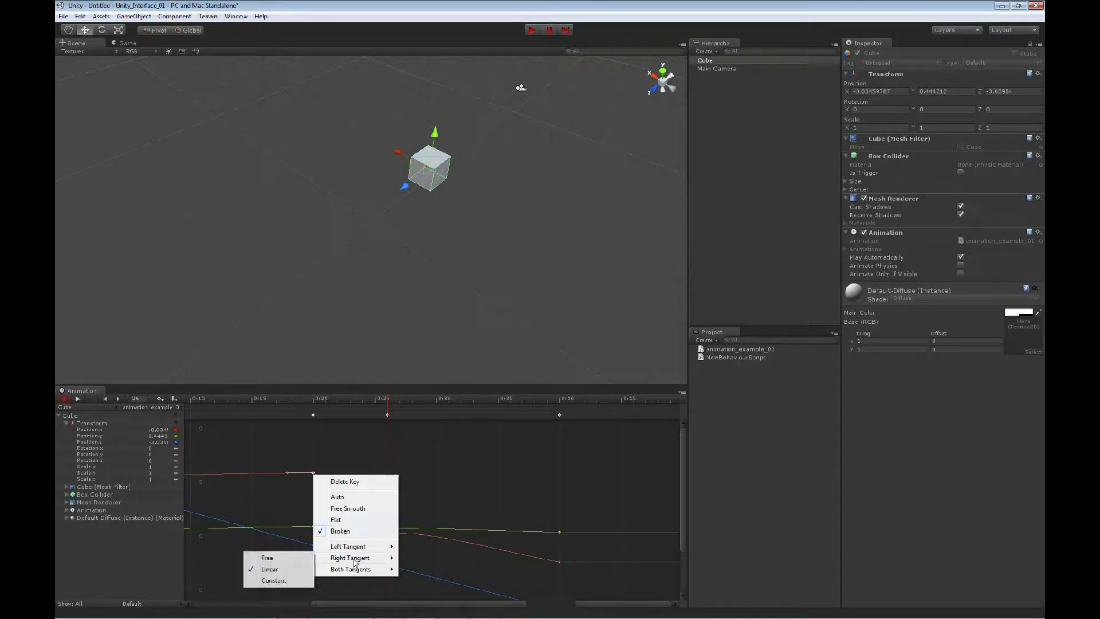
click(278, 581)
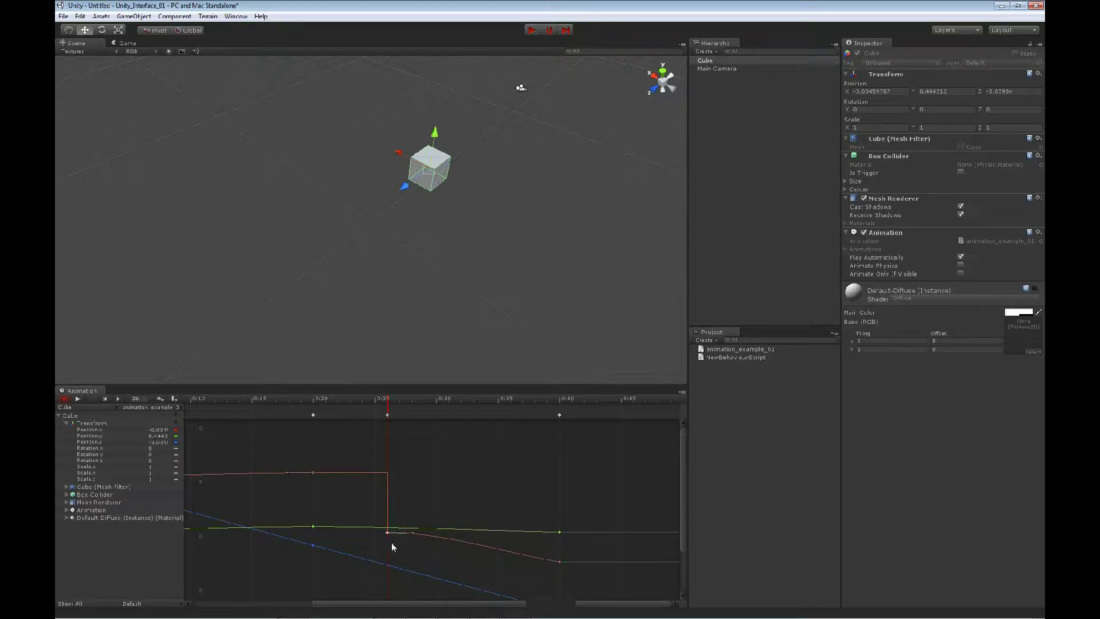
right_click(387, 532)
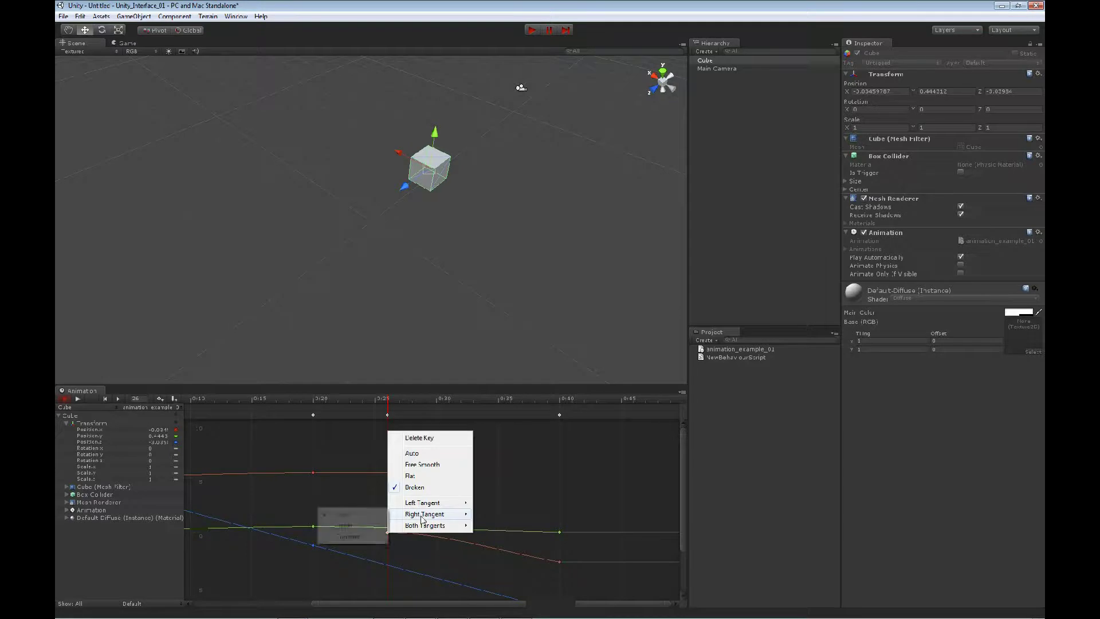
mouse_move(425, 505)
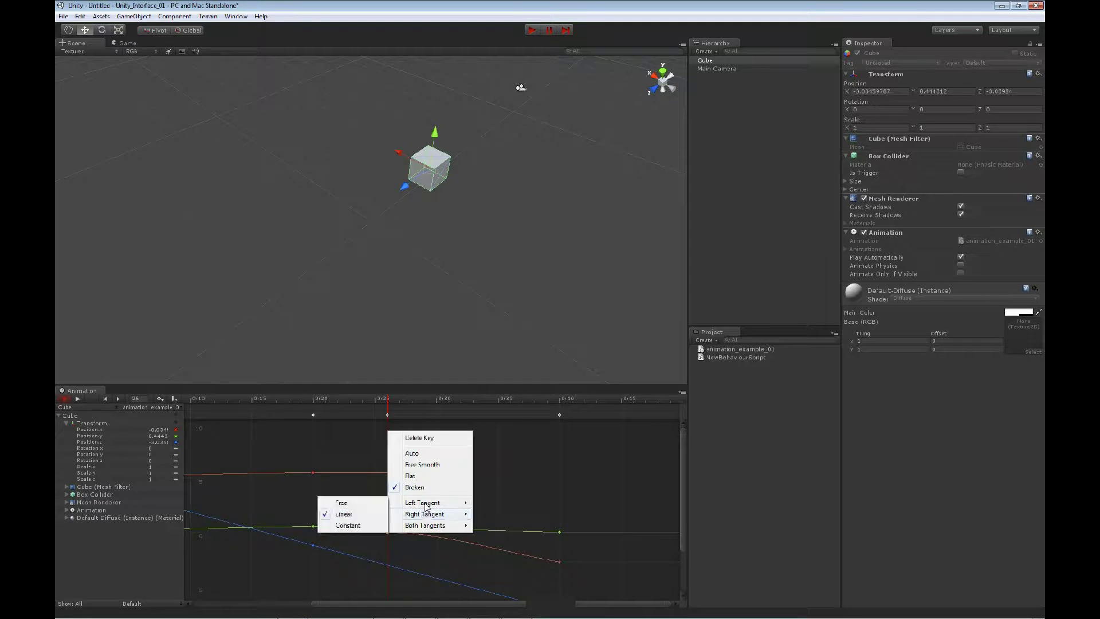
click(347, 526)
Set the 0:40 key's left tangent to Constant
drag(511, 549, 562, 565)
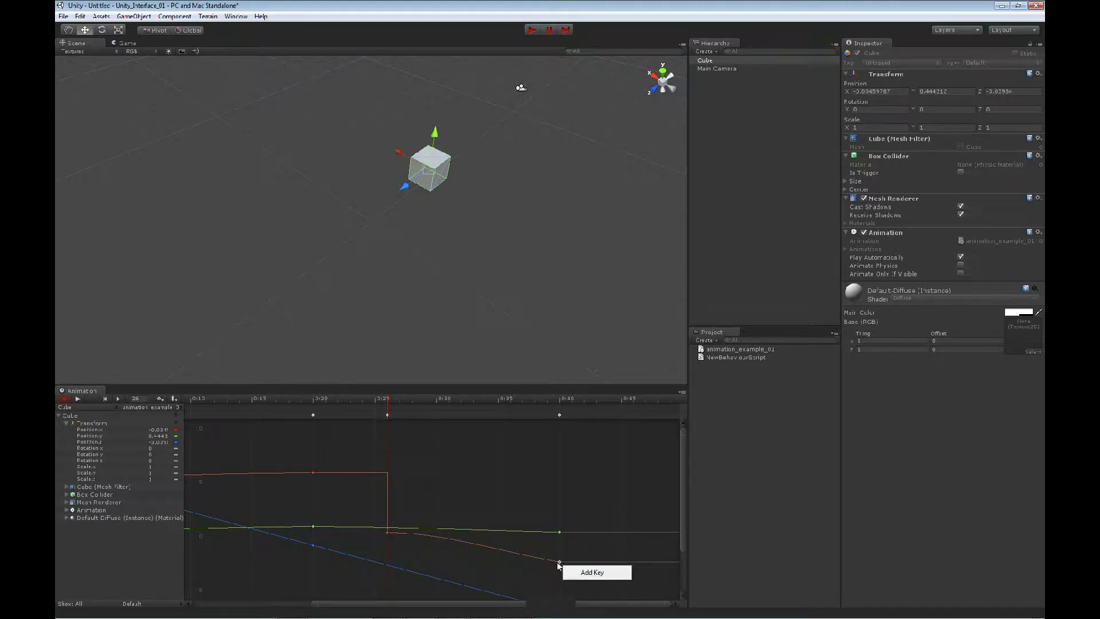
right_click(562, 565)
mouse_move(592, 533)
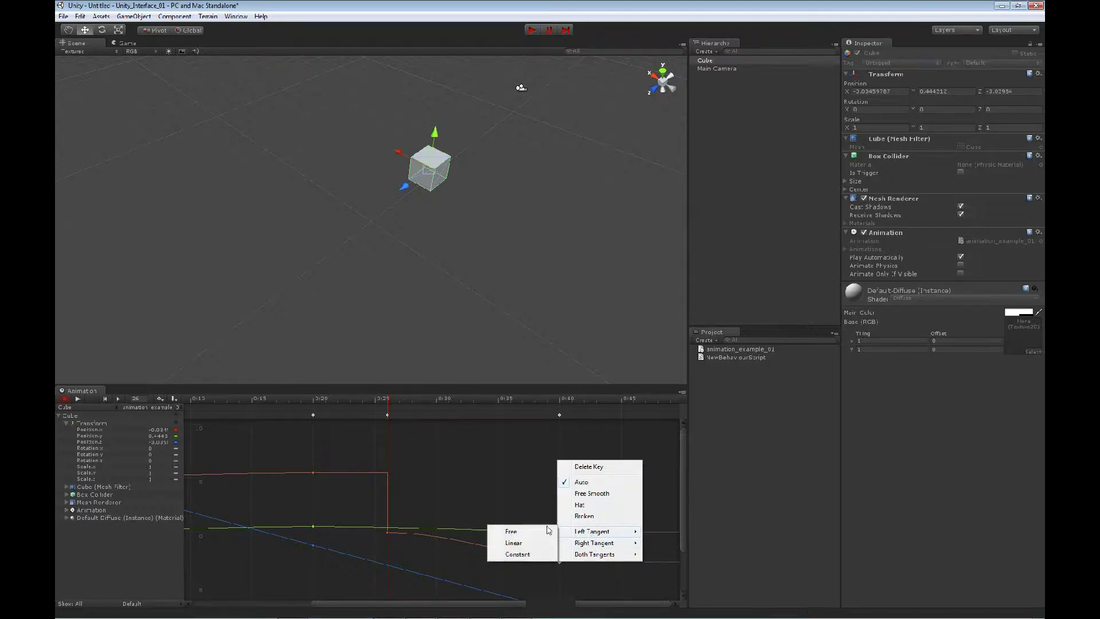
click(520, 554)
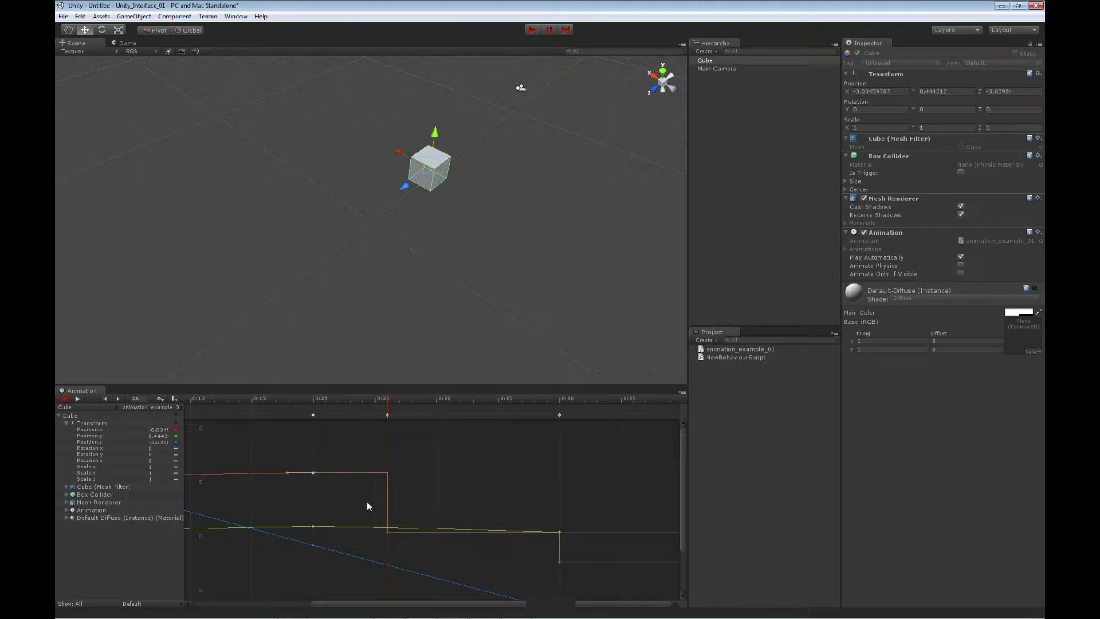
Set Both Tangents to Free on the stepped key, then reselect the 0:20 key
click(387, 531)
right_click(560, 563)
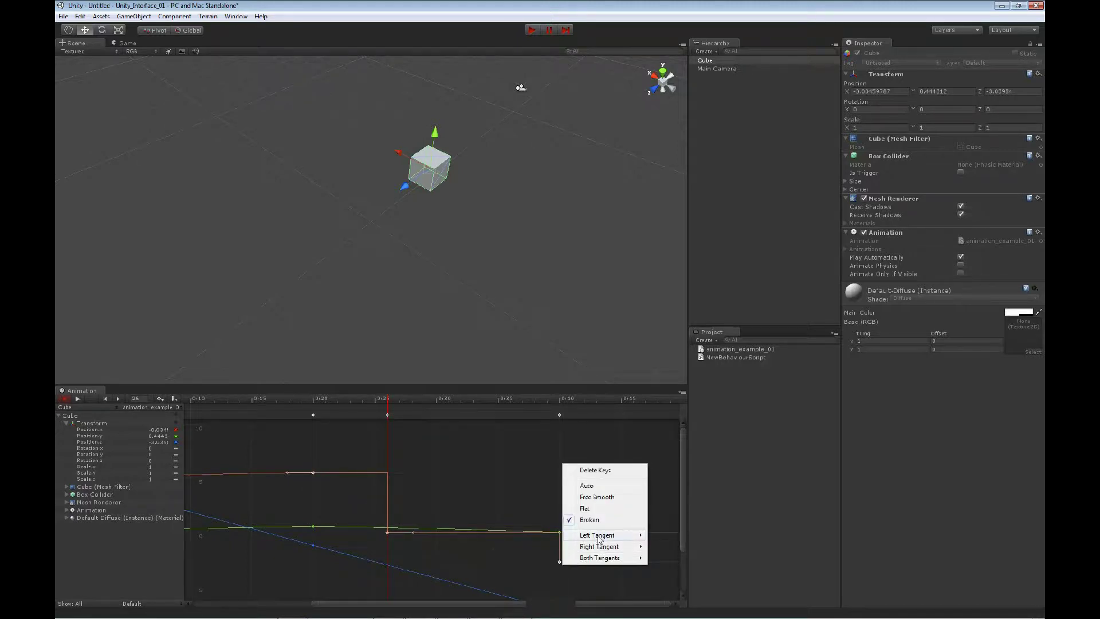
mouse_move(596, 560)
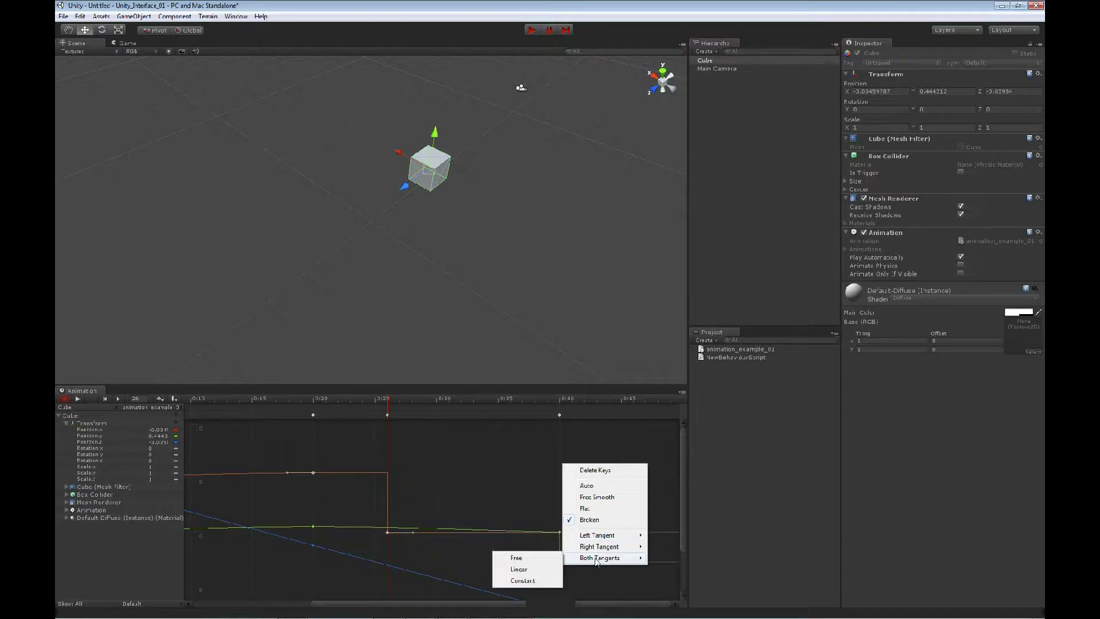
click(528, 559)
click(313, 472)
click(313, 499)
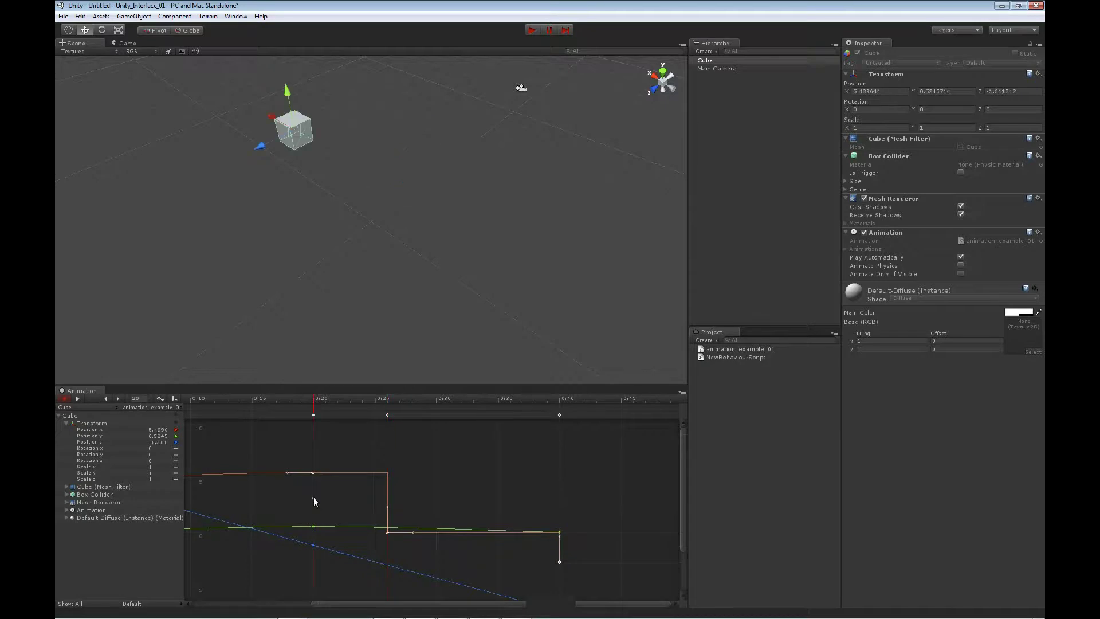
Make the 0:25 key smooth with free tangents, flattening after 0:25 and bulging after 0:20
right_click(387, 531)
click(421, 463)
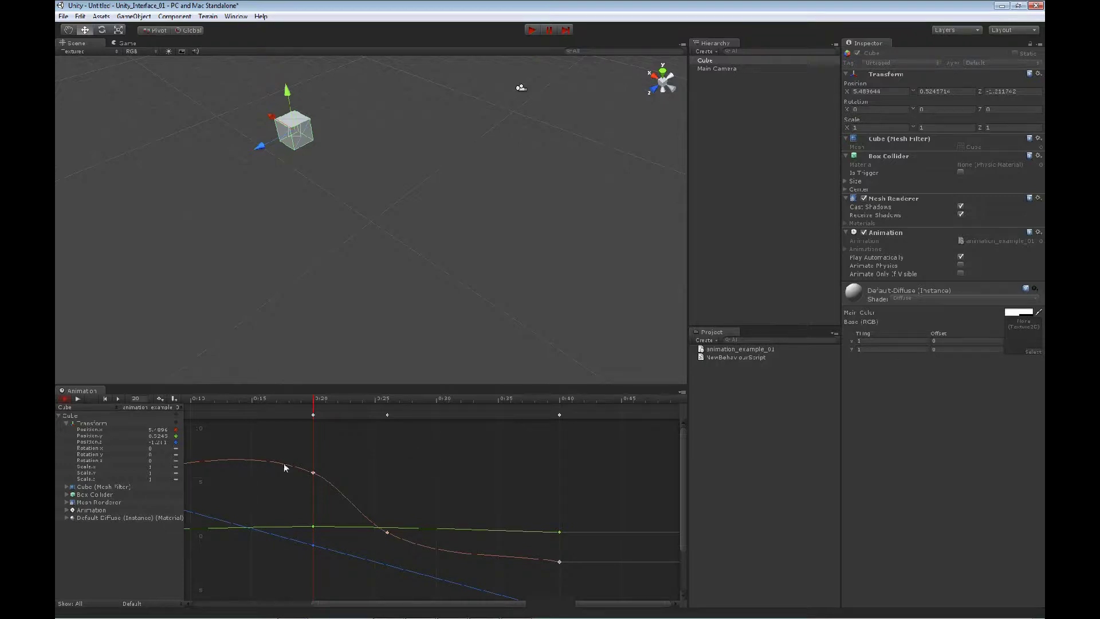
right_click(388, 535)
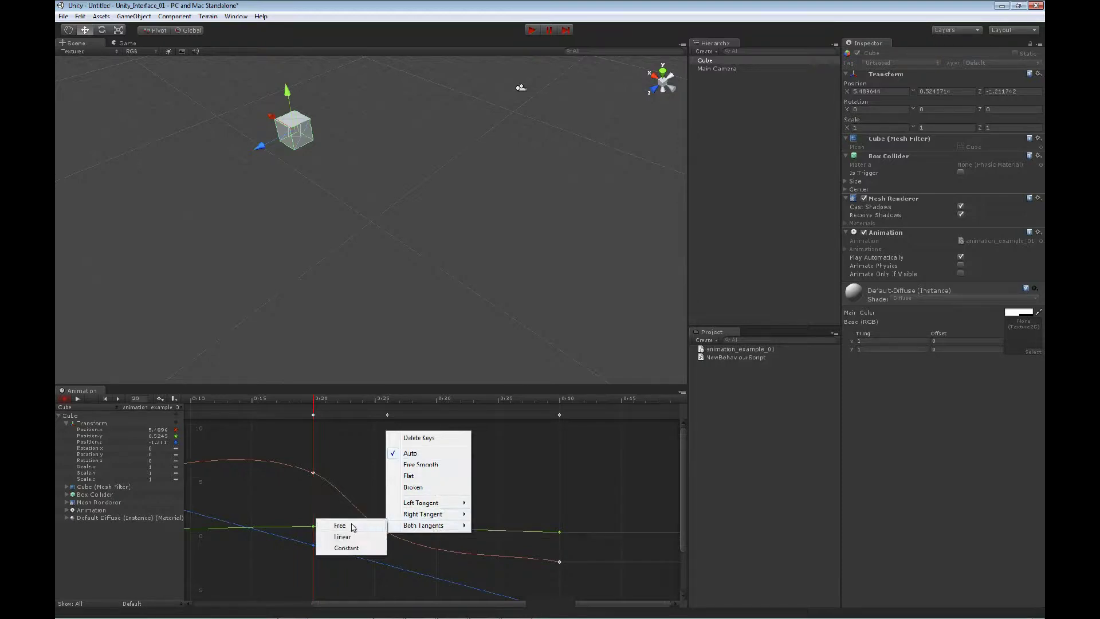
click(345, 515)
drag(411, 543, 356, 549)
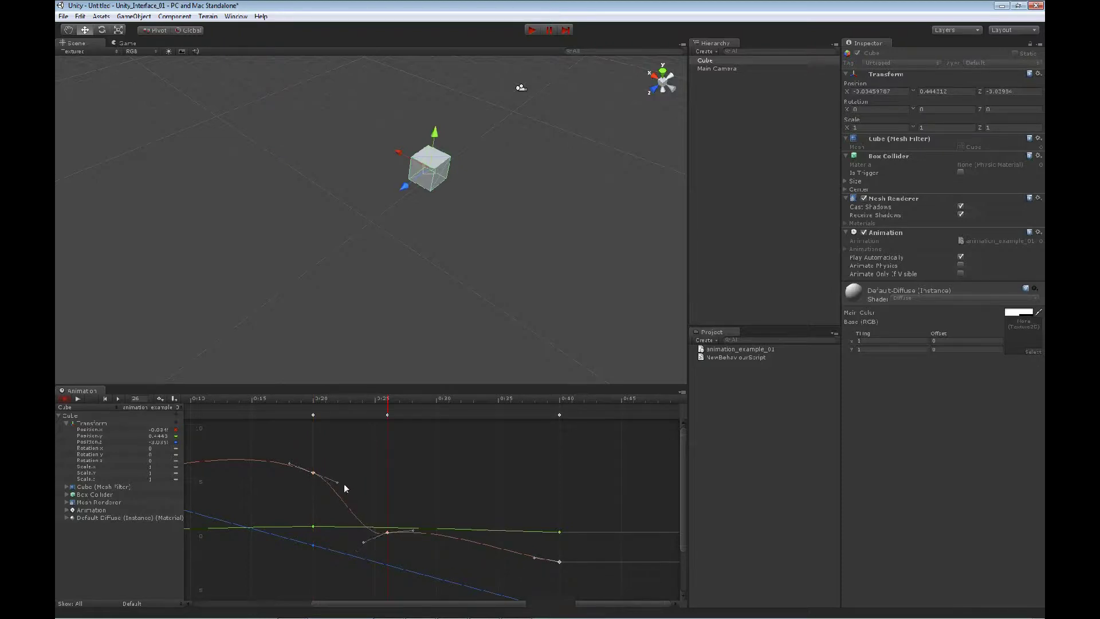
drag(338, 481, 292, 457)
mouse_move(325, 494)
mouse_down()
mouse_move(326, 503)
mouse_move(338, 479)
mouse_move(335, 494)
mouse_up()
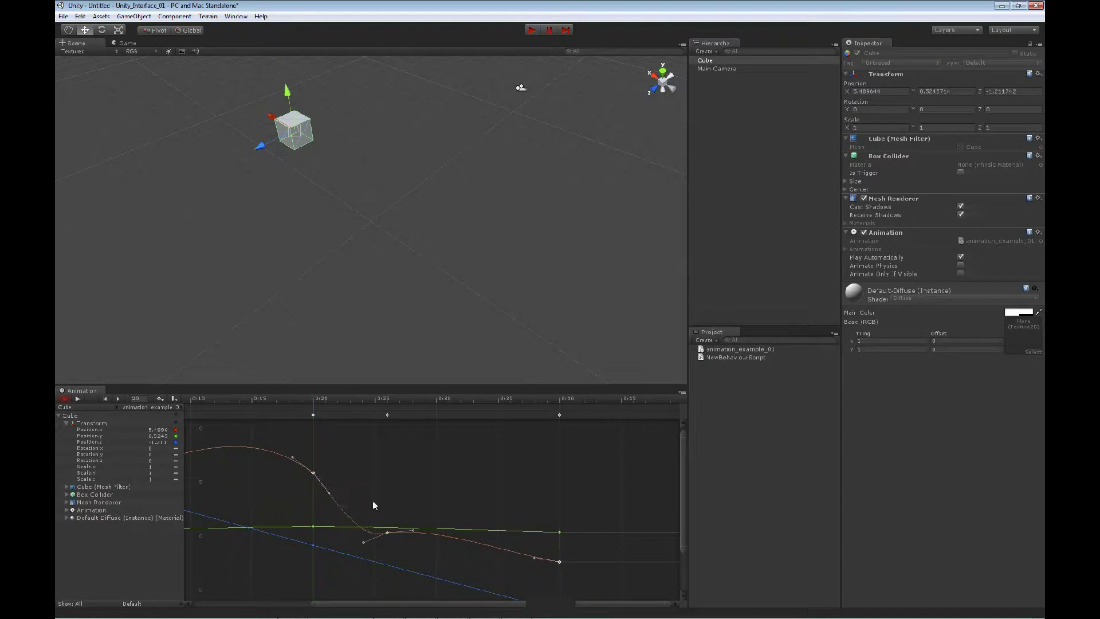
Steepen the 0:25 key's right tangent and raise the 0:40 key's left tangent
right_click(312, 472)
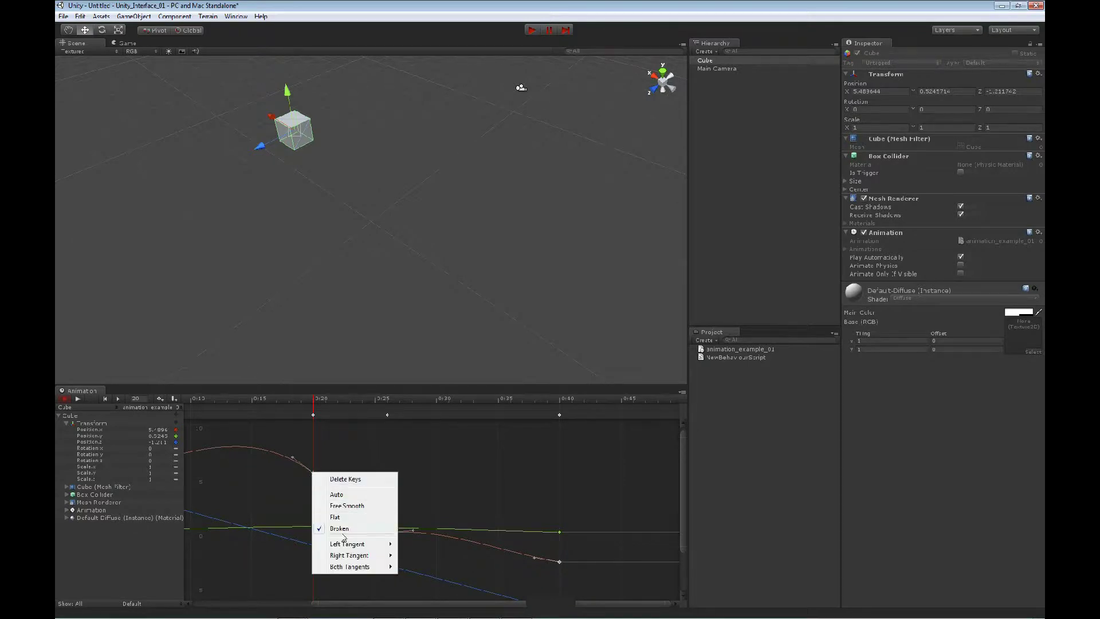
mouse_move(347, 547)
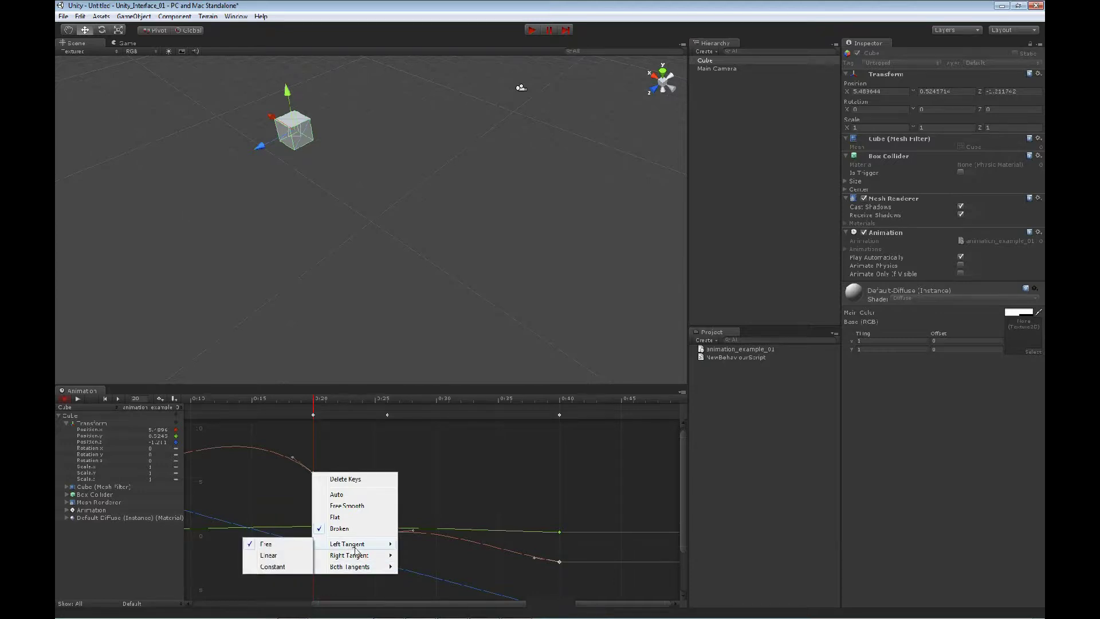
click(461, 534)
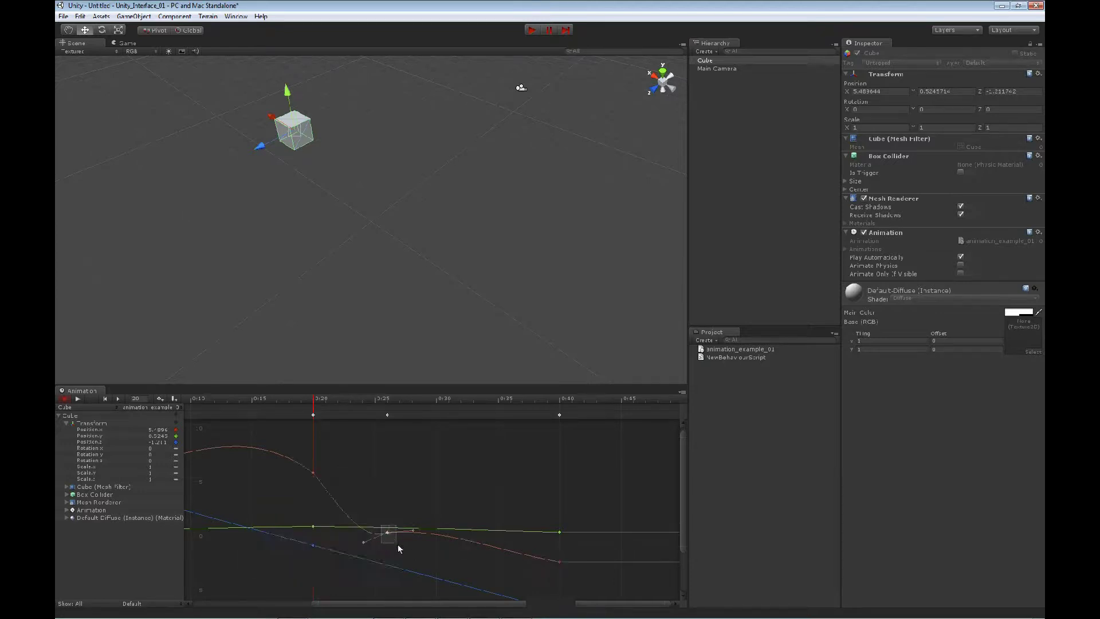
drag(411, 530, 408, 517)
click(559, 562)
drag(533, 552, 542, 527)
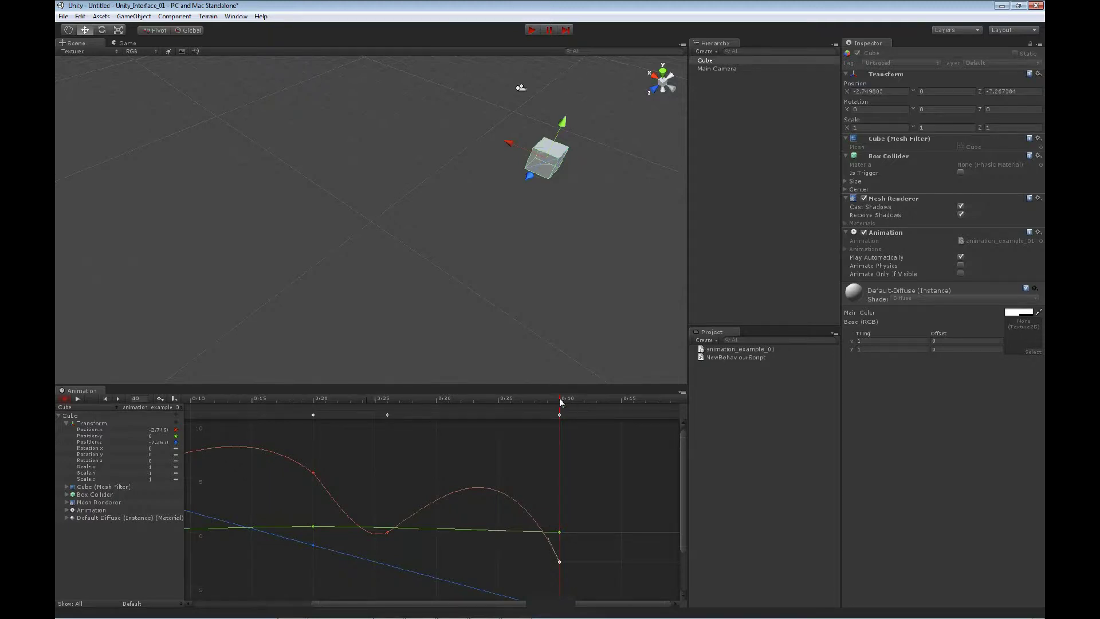
Add a key on the red curve's crest at frame 14 and shift it back to frame 13
drag(560, 402, 204, 407)
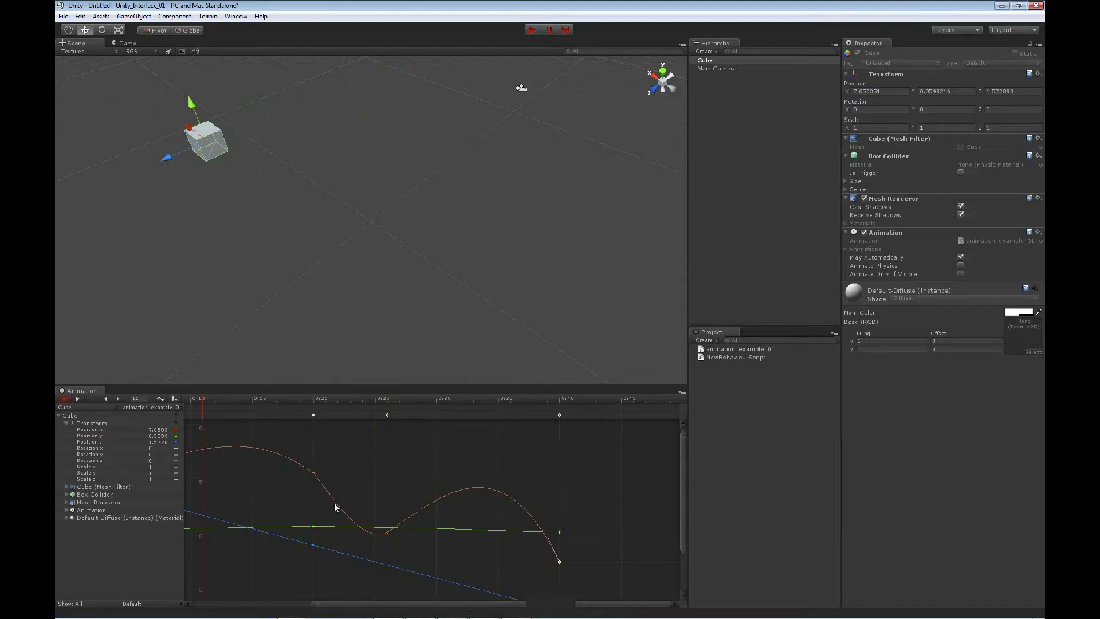
right_click(241, 451)
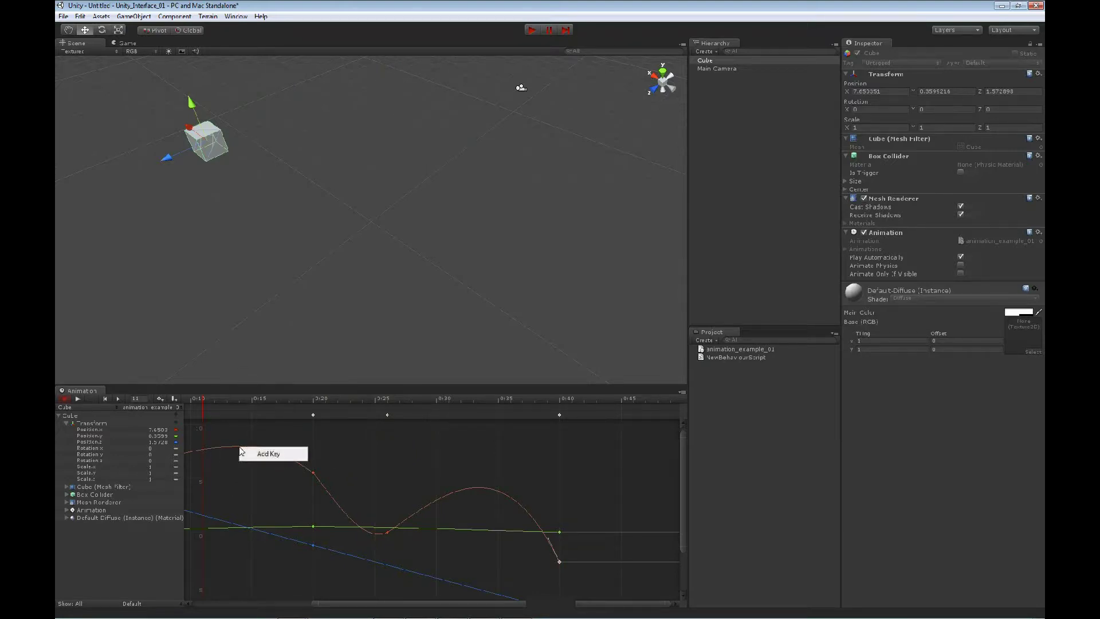
click(262, 455)
drag(245, 449, 235, 448)
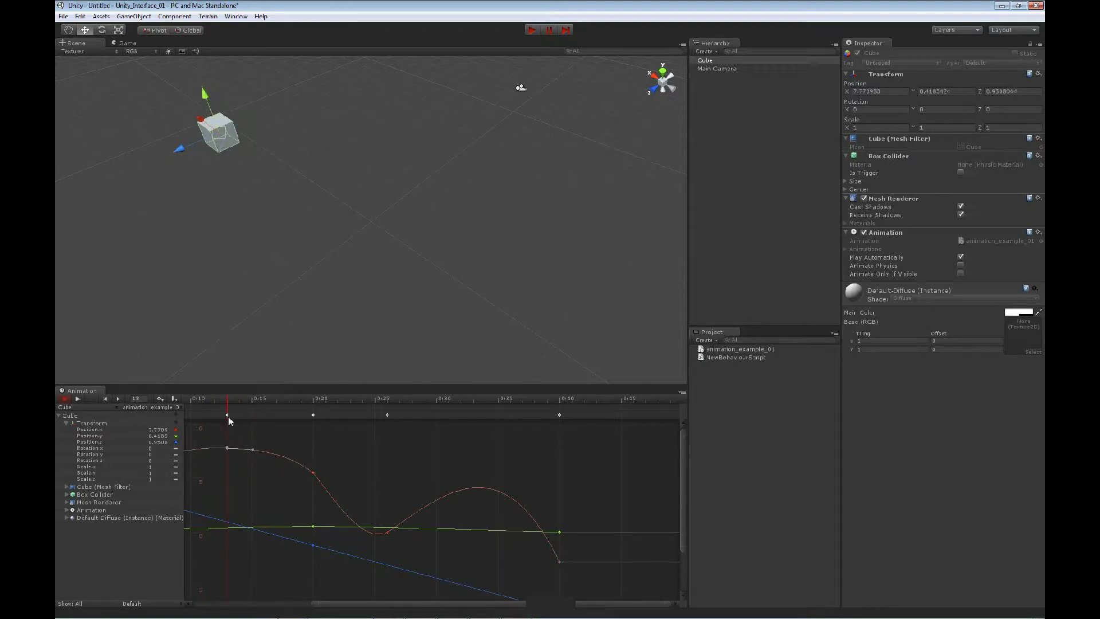
drag(229, 402, 286, 405)
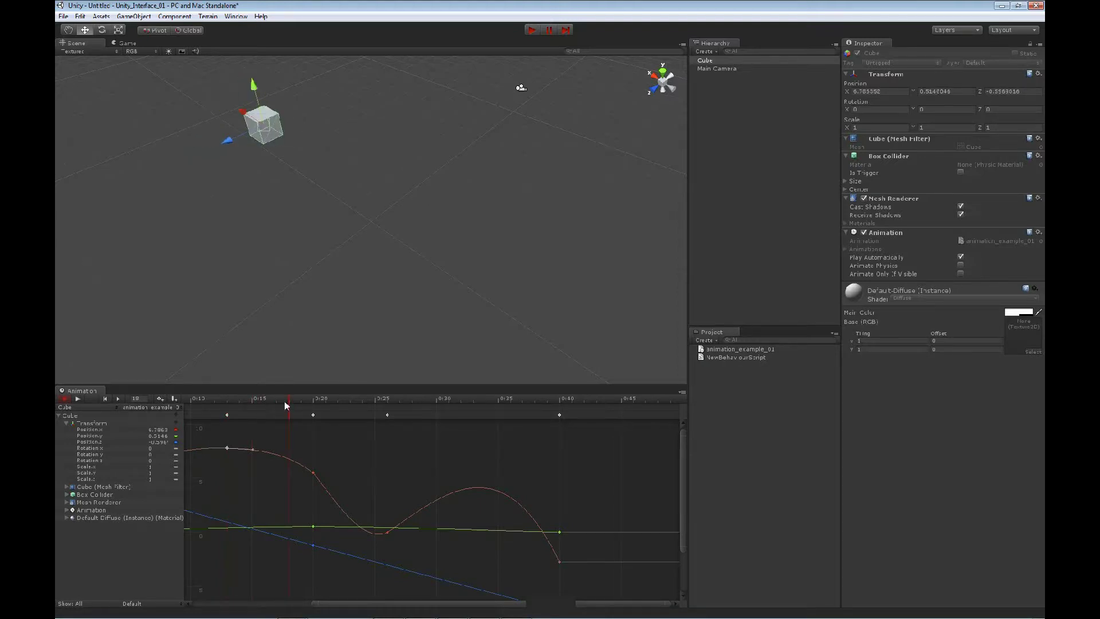
Add position keys at 0:15, raise the green Y key to about 0.42, and add Scale curves
right_click(175, 439)
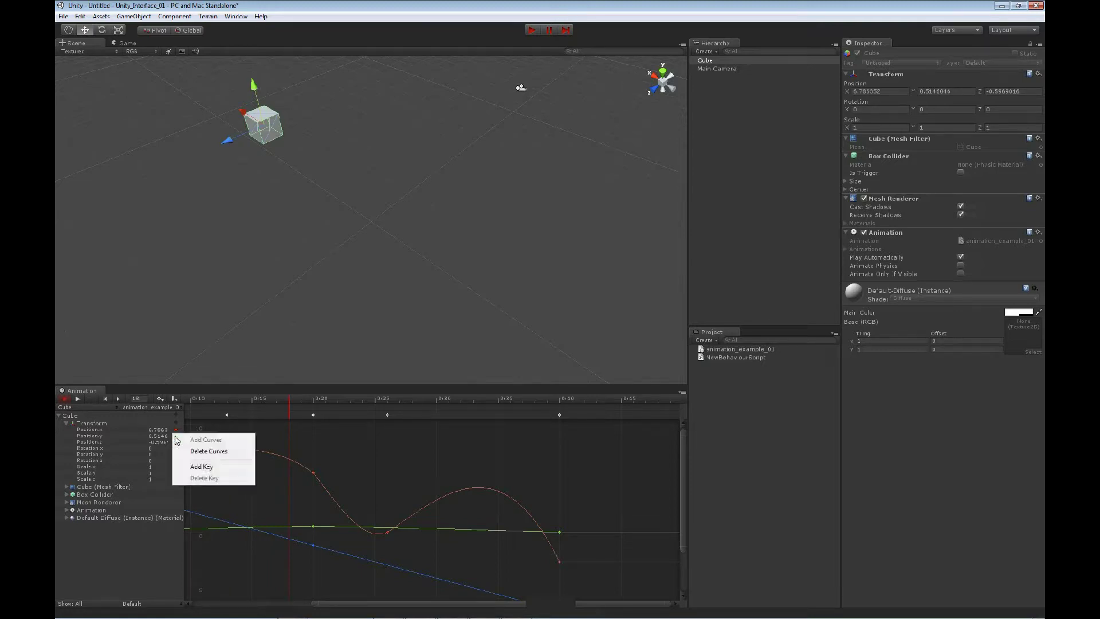
click(202, 467)
drag(289, 526, 258, 527)
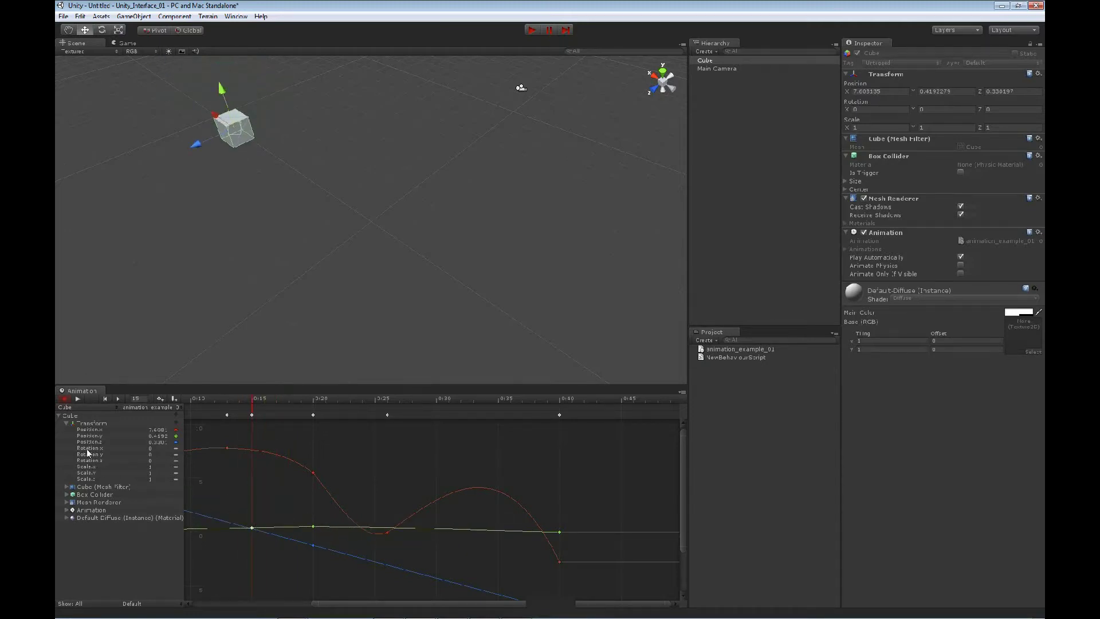
click(177, 469)
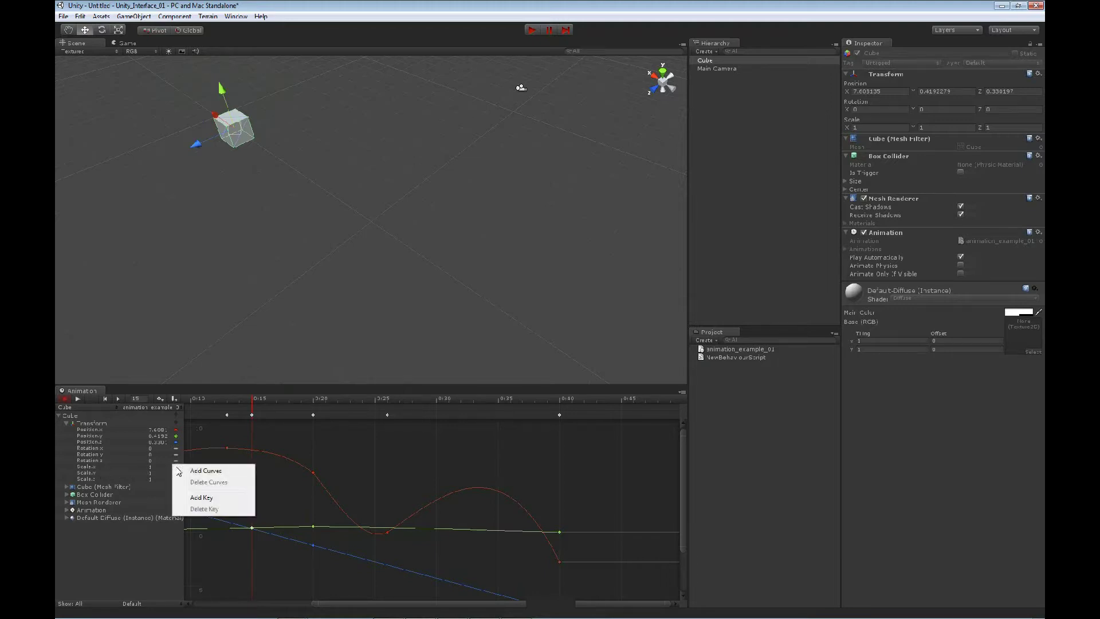
click(205, 471)
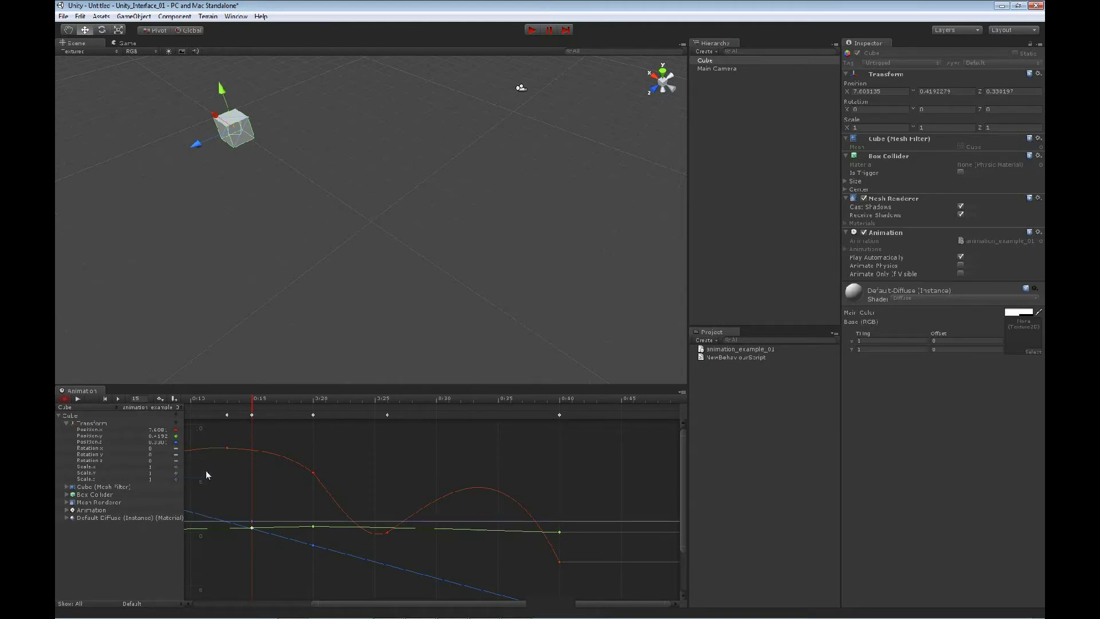
Key the cube's Scale.y at 10 at 0:20
click(176, 470)
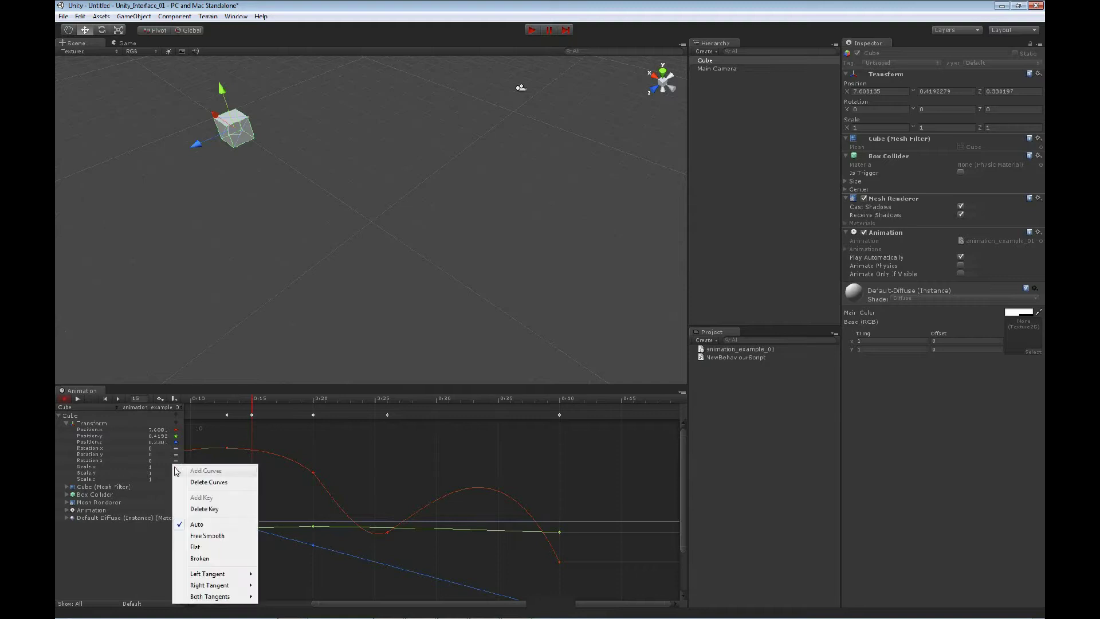
click(242, 135)
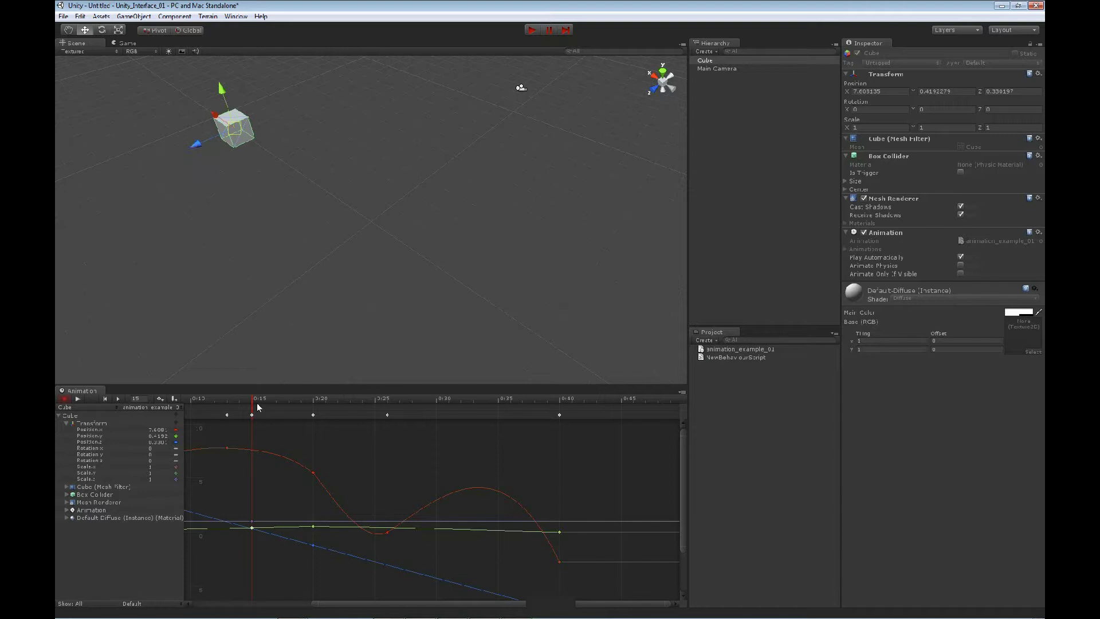
drag(257, 407, 314, 408)
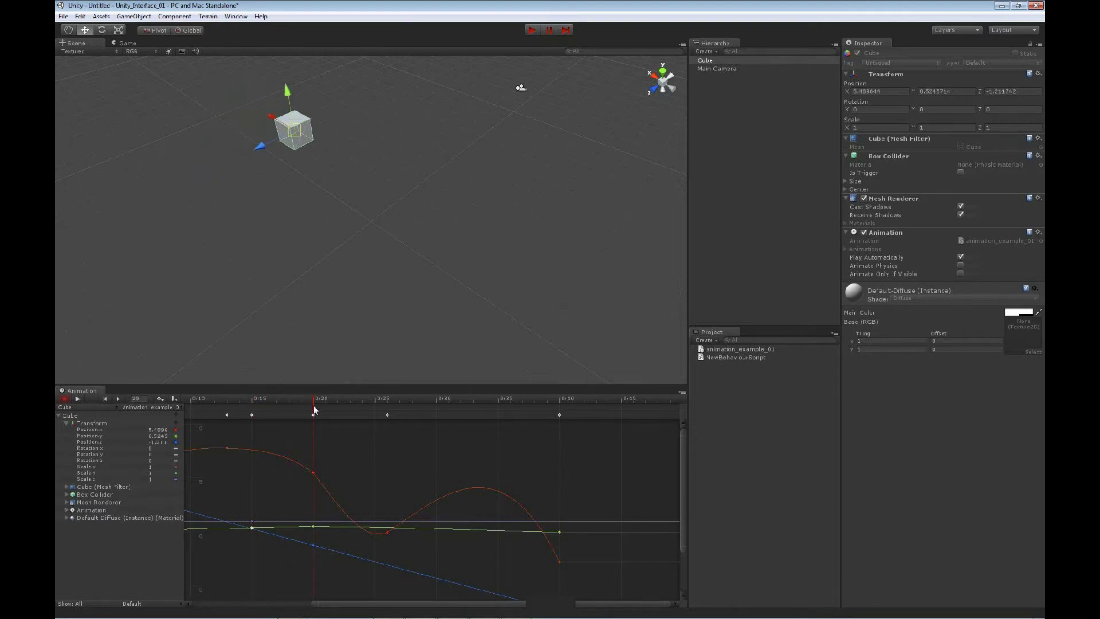
click(160, 473)
text(10)
key(Return)
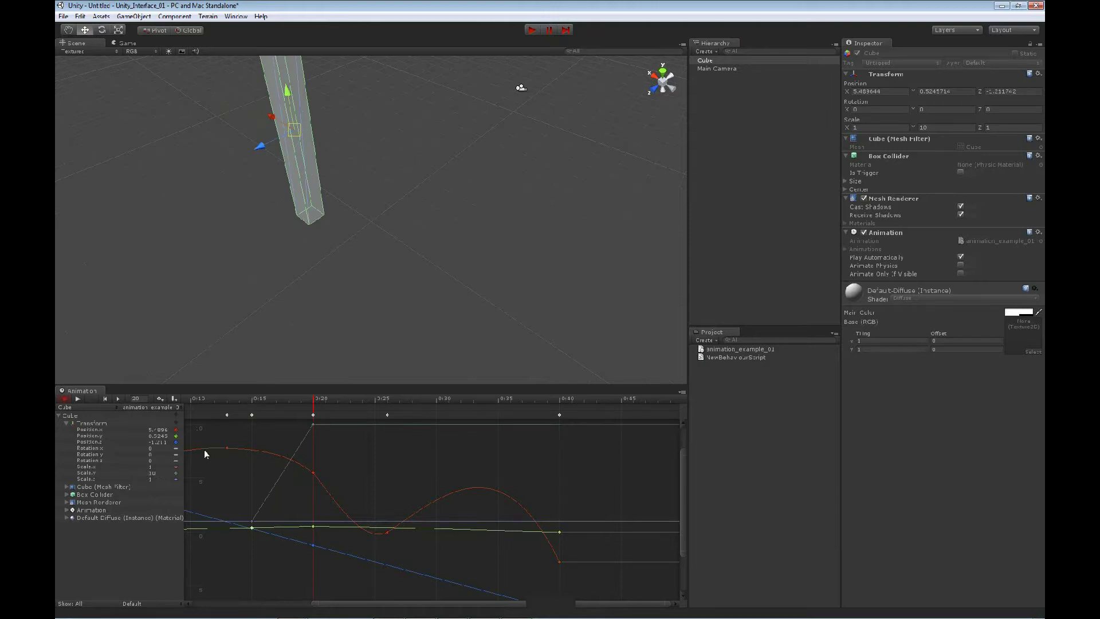
Key Scale.y back to 1 at 0:32, then select the red curve's first key
drag(312, 403, 462, 427)
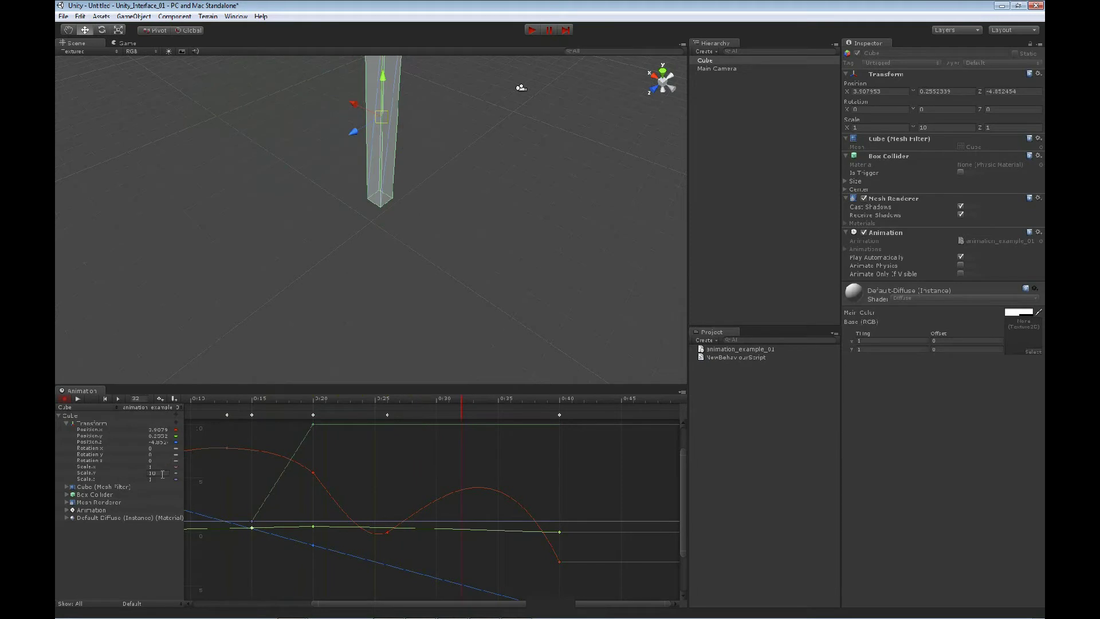
text(1)
key(Return)
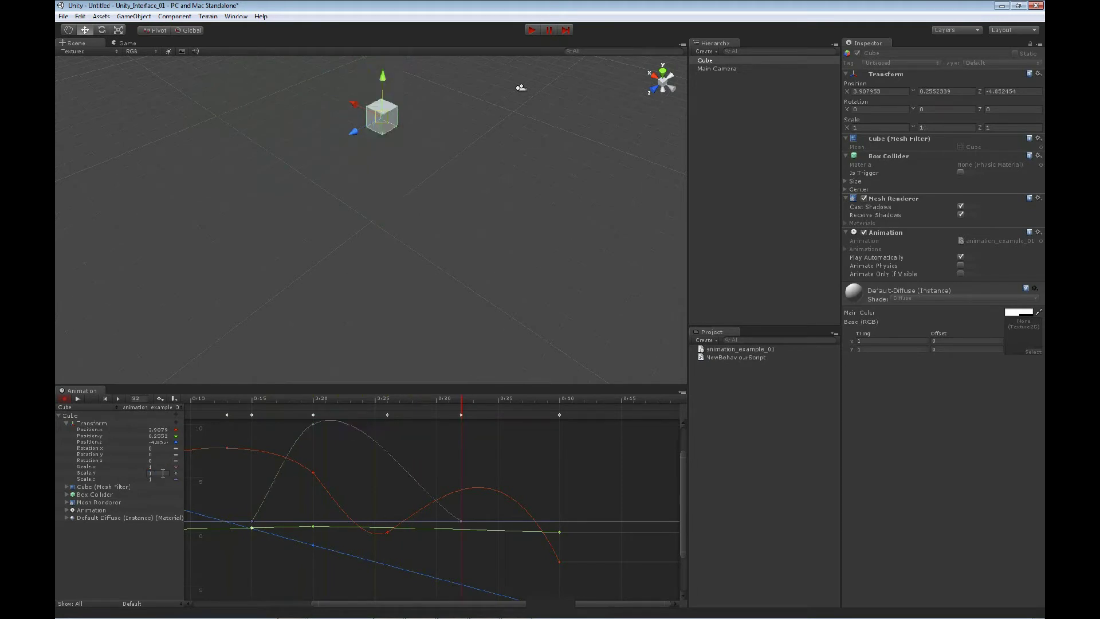
drag(461, 400, 208, 405)
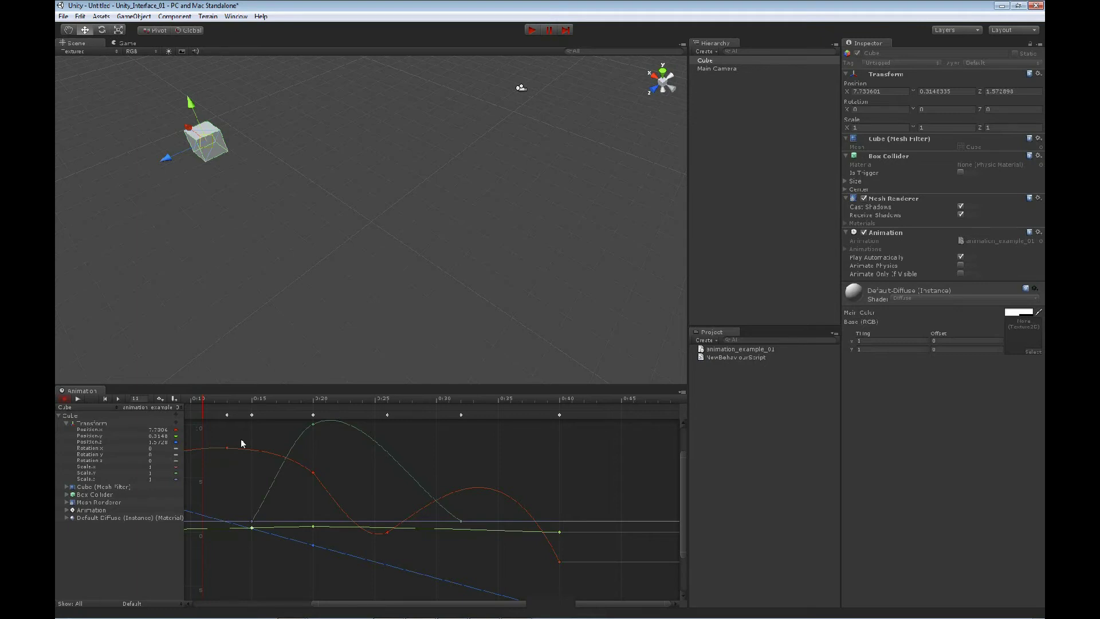
mouse_move(241, 438)
mouse_down()
mouse_move(221, 455)
mouse_move(239, 447)
mouse_move(248, 459)
mouse_move(225, 476)
mouse_move(215, 456)
mouse_move(227, 437)
mouse_up()
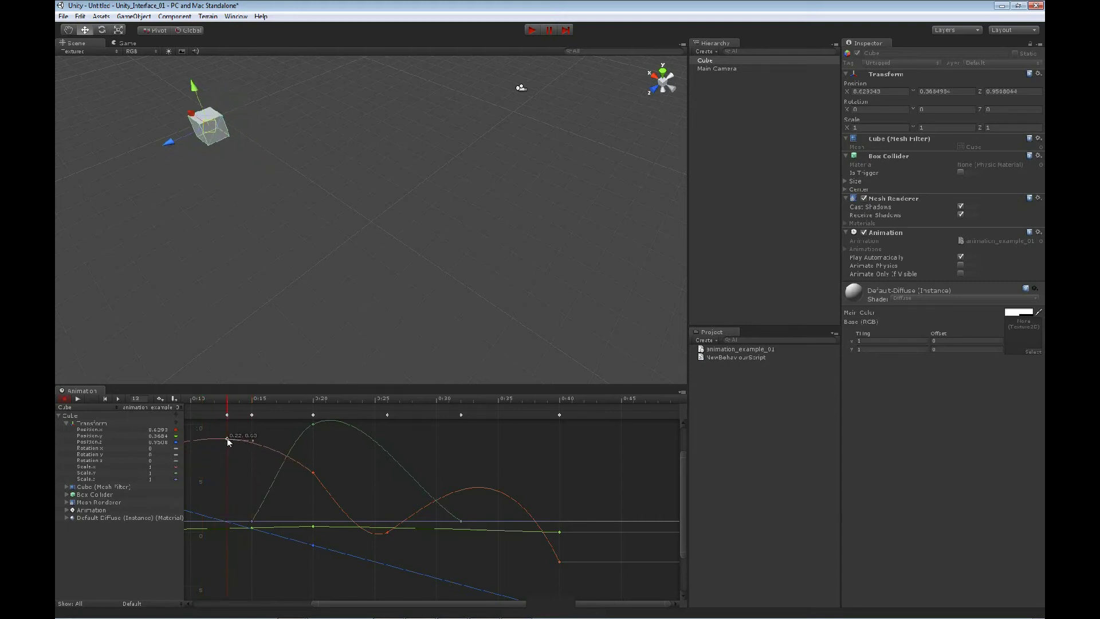